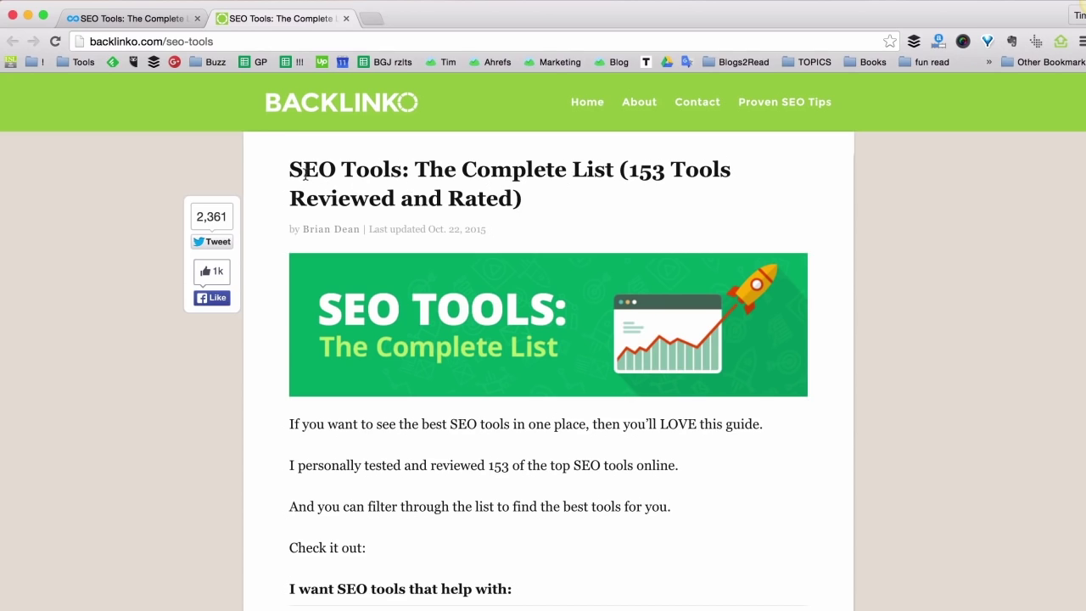
Step: Highlight the phrase "SEO Tools" and the tool count in the Backlinko article's title
{"action": "left_click_drag", "start_coordinate": [290, 173], "coordinate": [408, 173]}
{"action": "left_click_drag", "start_coordinate": [664, 173], "coordinate": [627, 170]}
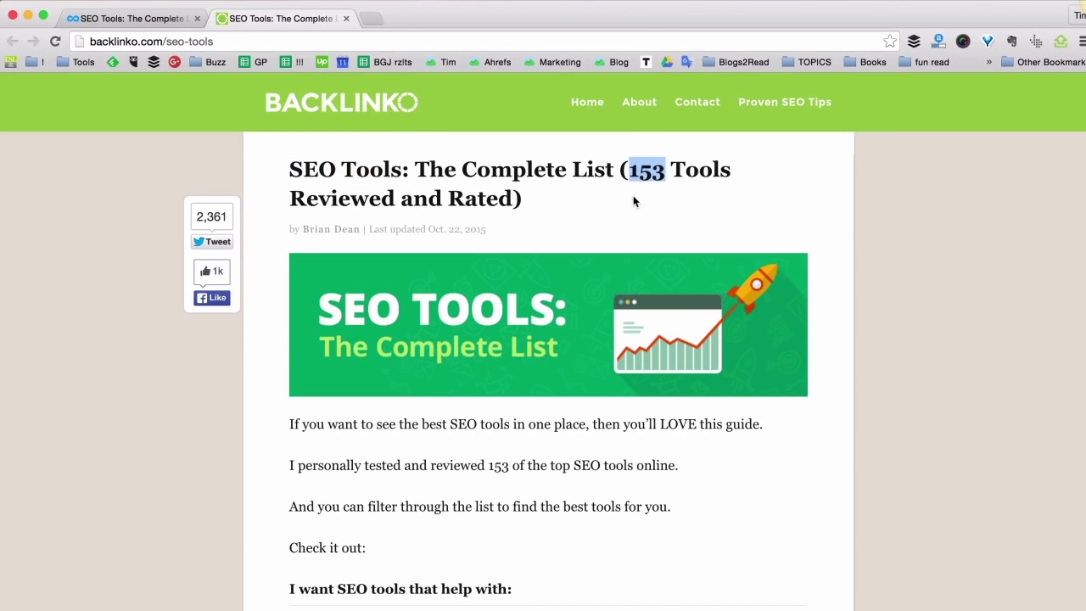
{"action": "left_click", "coordinate": [371, 99]}
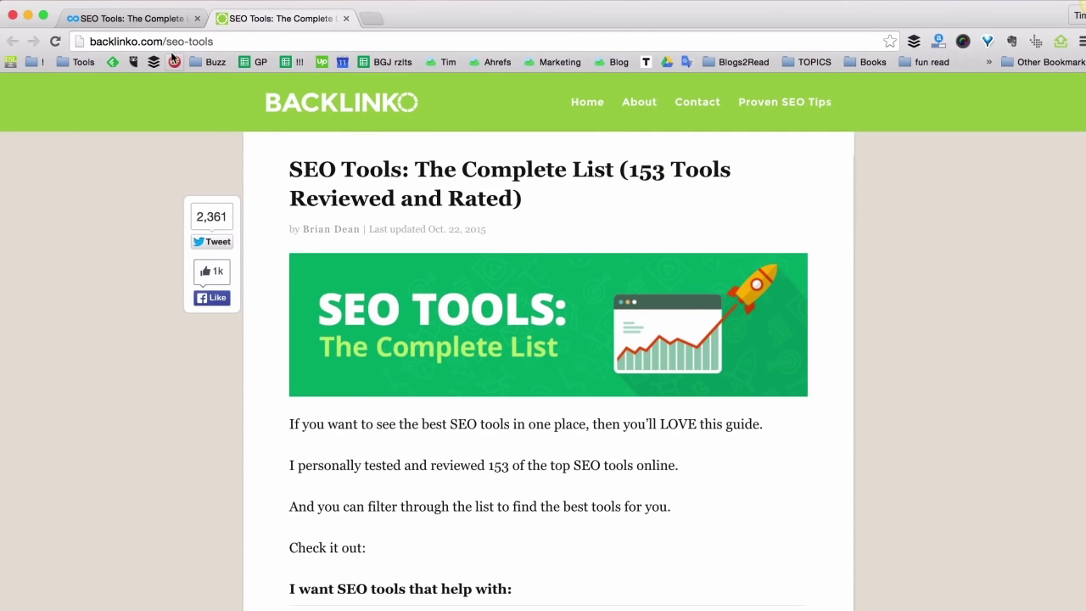
Step: Open the article's inbound.org discussion and find the comment suggesting FAQfox, highlighting the tool's name
{"action": "left_click", "coordinate": [153, 26]}
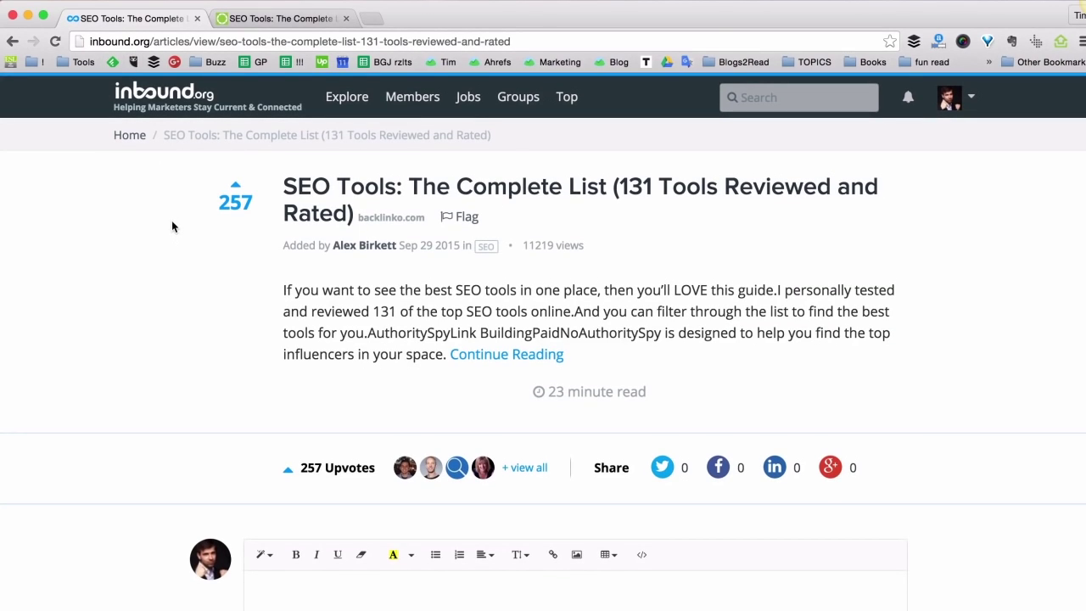
{"action": "scroll", "coordinate": [172, 226], "scroll_direction": "down", "scroll_amount": 15}
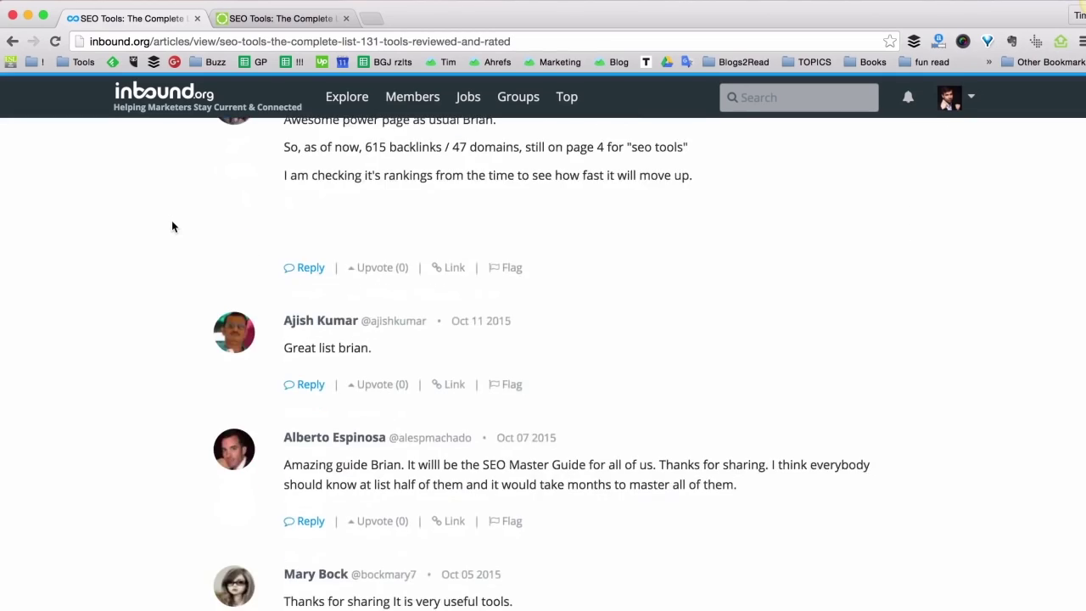
{"action": "scroll", "coordinate": [172, 226], "scroll_direction": "down", "scroll_amount": 15}
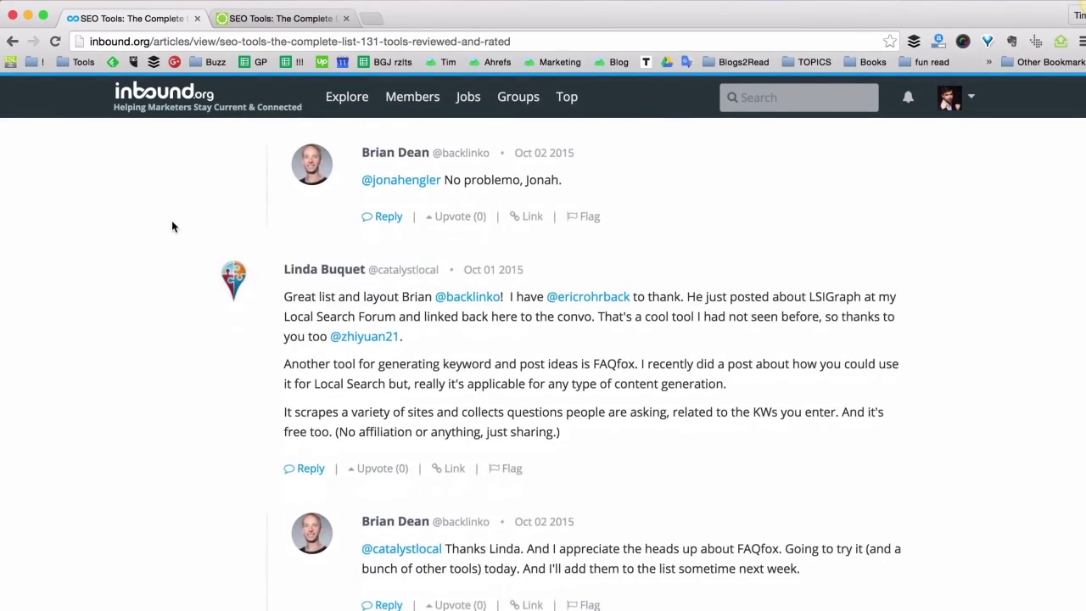
{"action": "scroll", "coordinate": [189, 293], "scroll_direction": "down", "scroll_amount": 5}
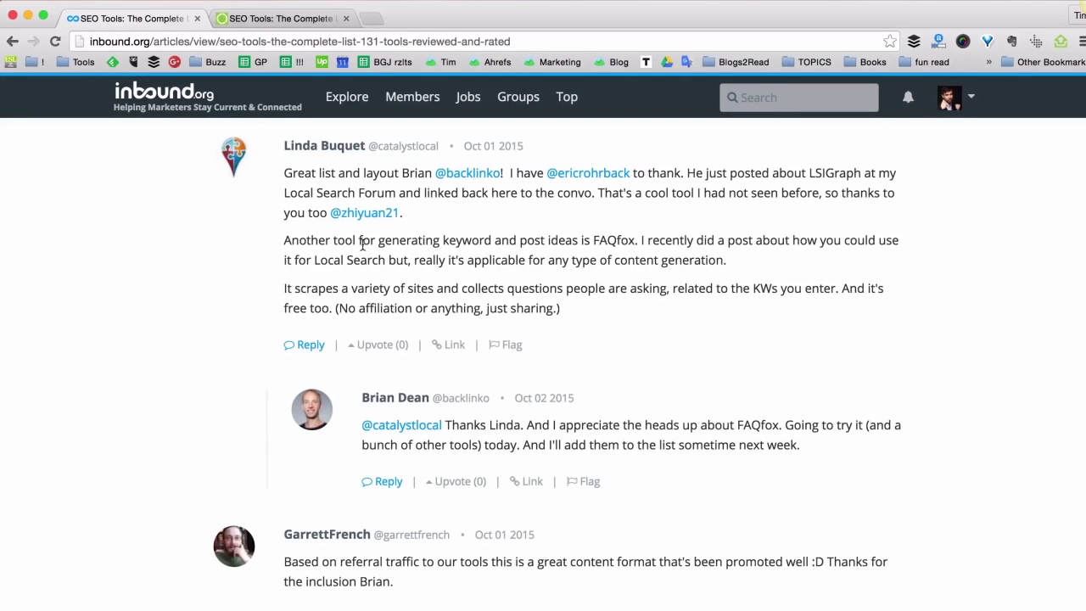
{"action": "left_click_drag", "start_coordinate": [283, 241], "coordinate": [636, 240]}
{"action": "left_click", "coordinate": [593, 240]}
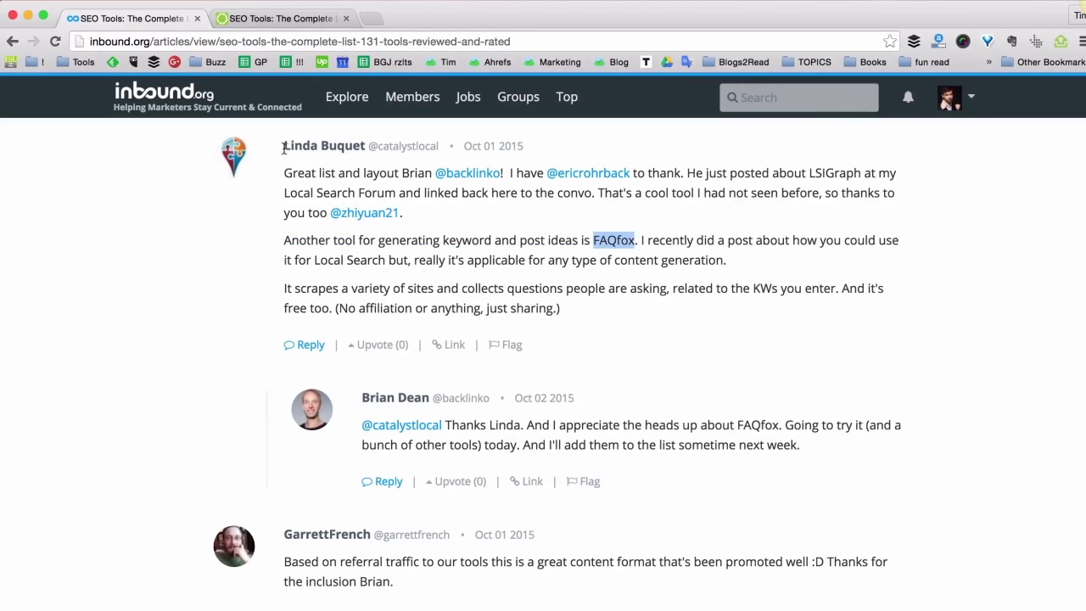
Step: Read the article author's reply to the FAQfox suggestion, highlighting the thanks, the plan to try the tool and the promise to add it
{"action": "scroll", "coordinate": [560, 231], "scroll_direction": "down", "scroll_amount": 2}
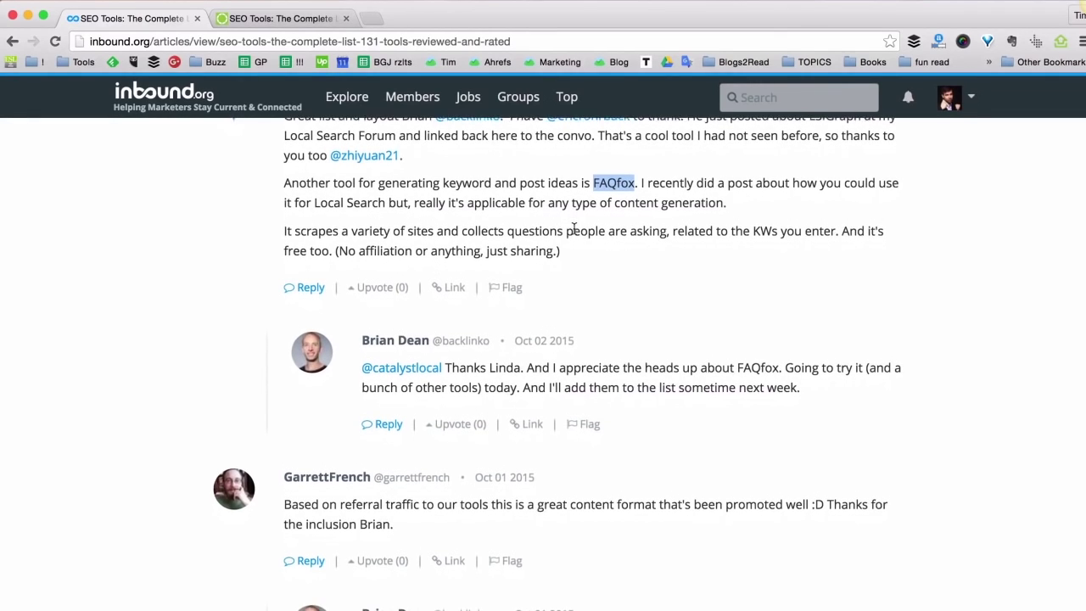
{"action": "scroll", "coordinate": [574, 229], "scroll_direction": "down", "scroll_amount": 1}
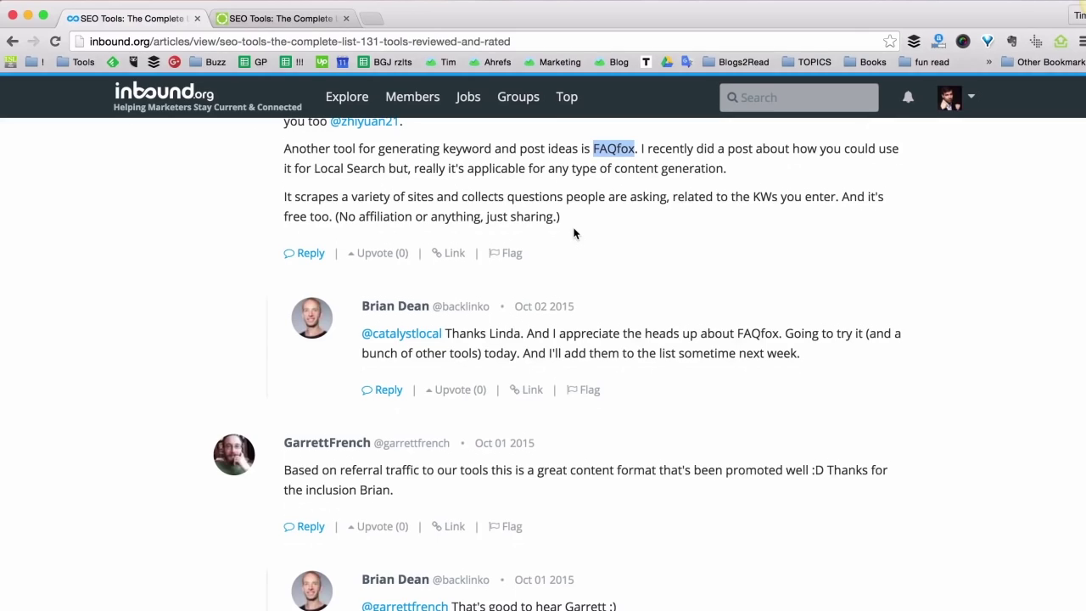
{"action": "left_click", "coordinate": [442, 332]}
{"action": "left_click_drag", "start_coordinate": [443, 333], "coordinate": [524, 332]}
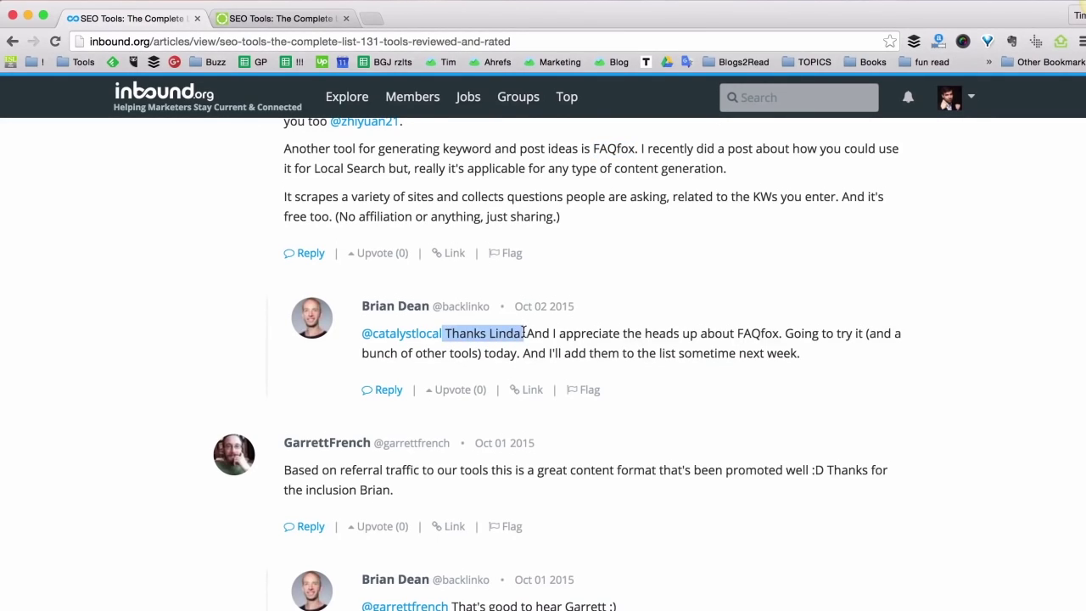
{"action": "double_click", "coordinate": [752, 332]}
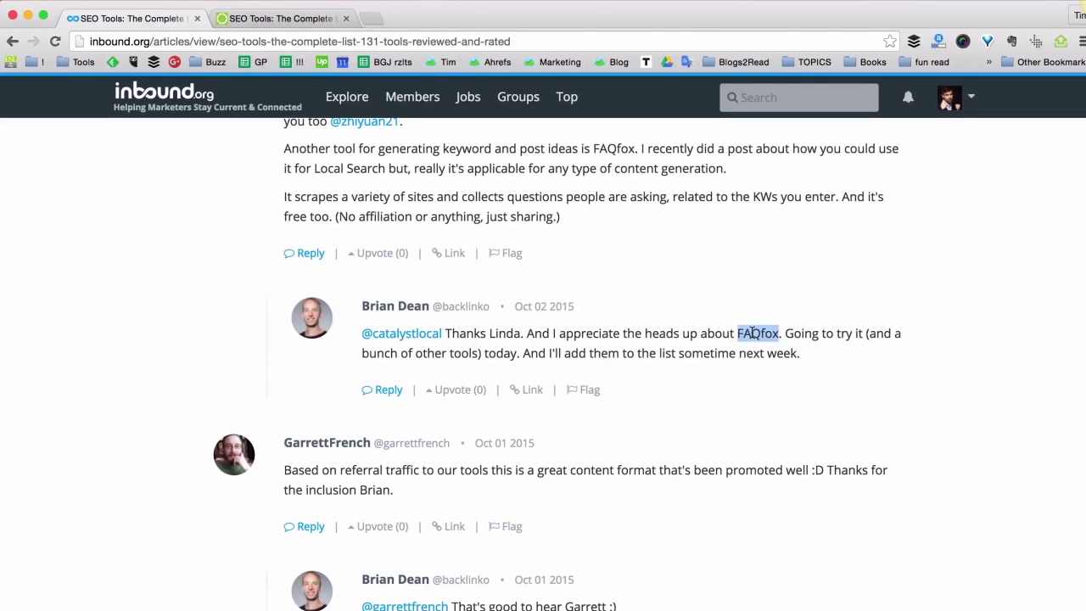
{"action": "left_click", "coordinate": [786, 333]}
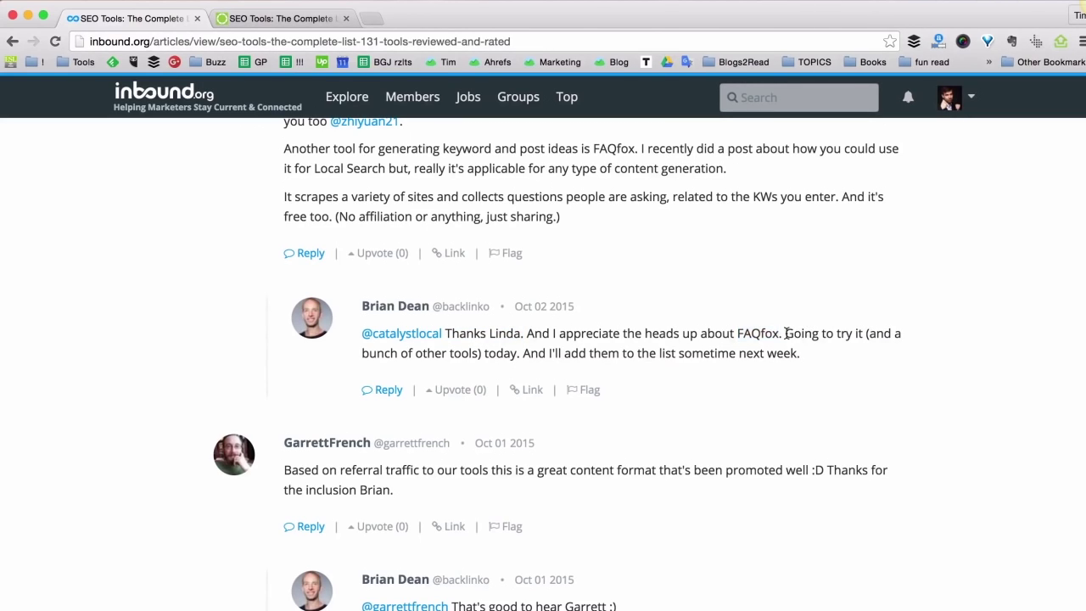
{"action": "left_click_drag", "start_coordinate": [787, 333], "coordinate": [858, 334]}
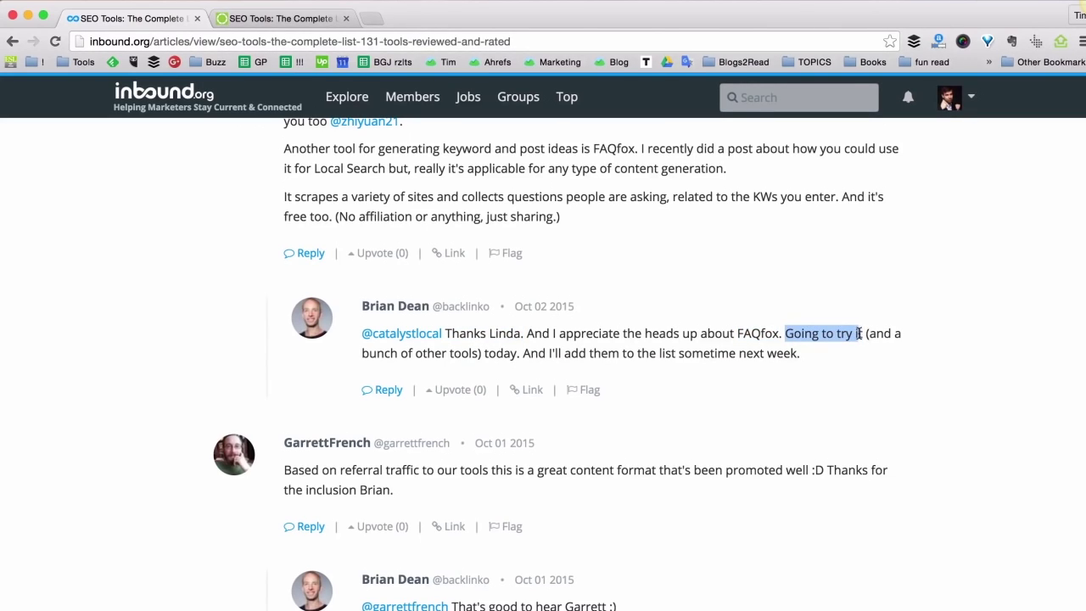
{"action": "left_click_drag", "start_coordinate": [363, 353], "coordinate": [480, 351]}
{"action": "double_click", "coordinate": [507, 351]}
{"action": "left_click_drag", "start_coordinate": [549, 353], "coordinate": [795, 351]}
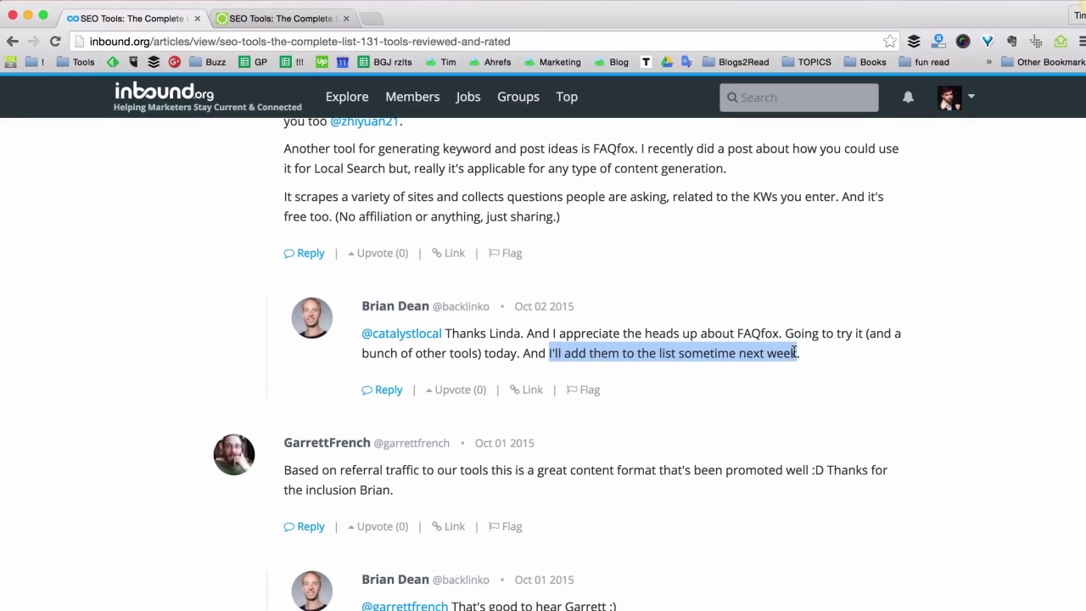
{"action": "left_click", "coordinate": [798, 385]}
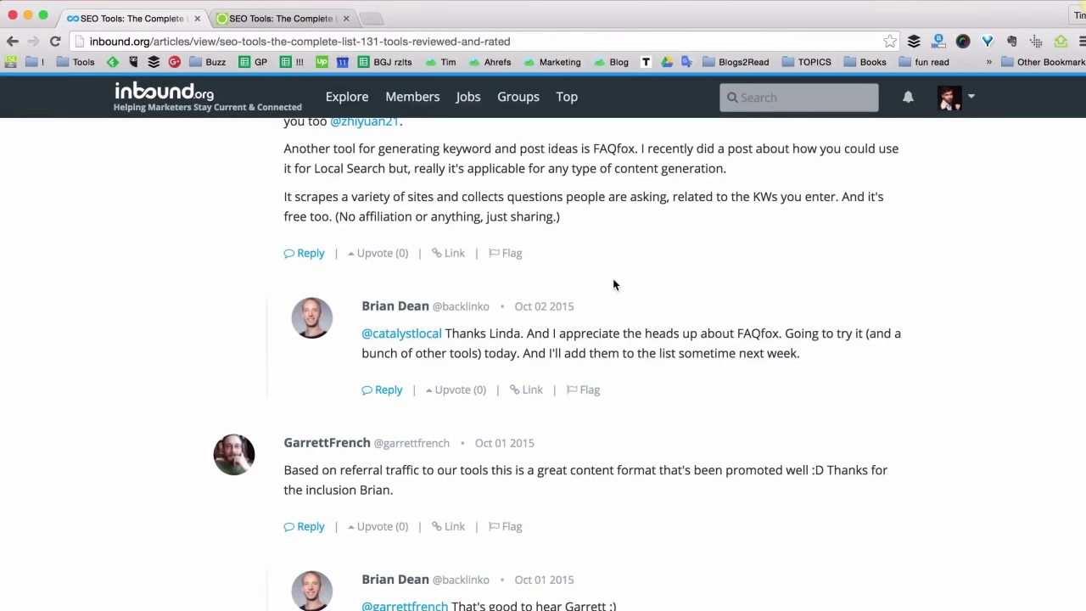
{"action": "scroll", "coordinate": [614, 284], "scroll_direction": "up", "scroll_amount": 2}
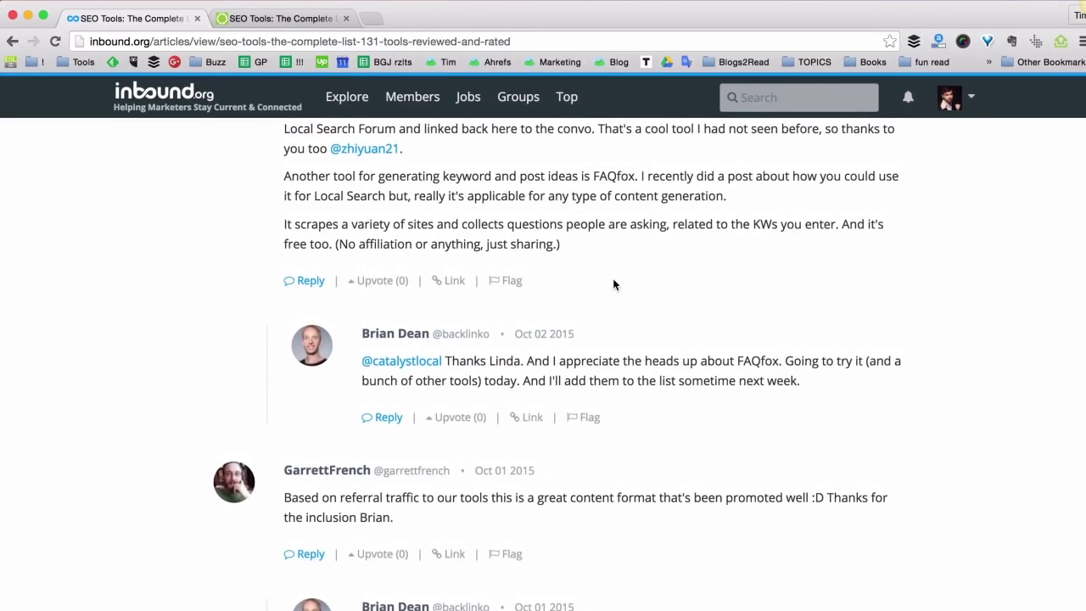
Step: Check the Backlinko article against the inbound.org comment thread and highlight "SEO Tools" in the article's title
{"action": "key", "text": "ctrl+Tab"}
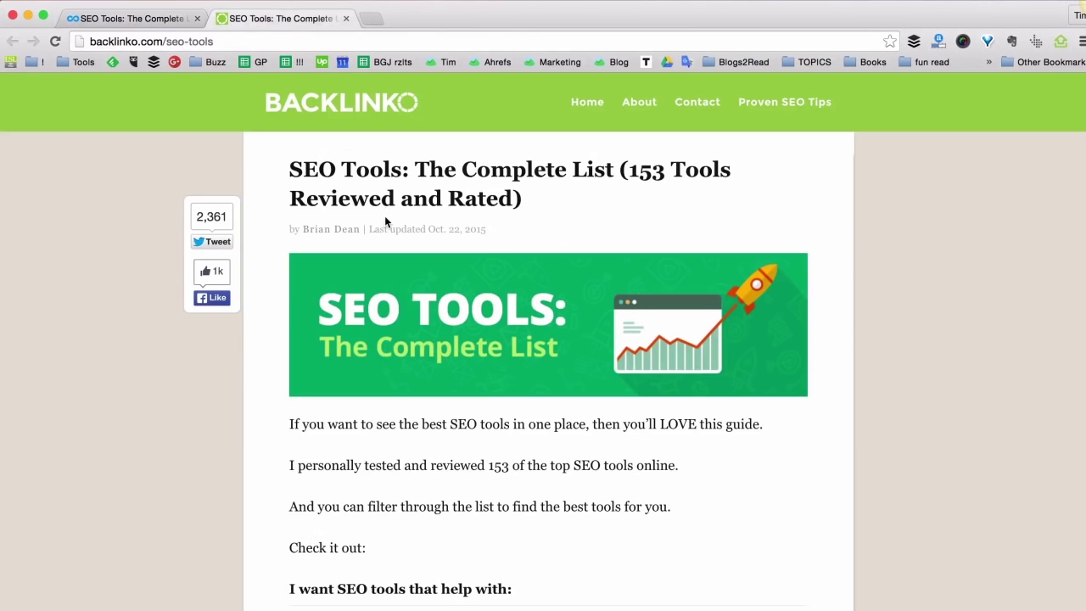
{"action": "scroll", "coordinate": [384, 222], "scroll_direction": "down", "scroll_amount": 2}
{"action": "scroll", "coordinate": [384, 222], "scroll_direction": "up", "scroll_amount": 1}
{"action": "left_click", "coordinate": [149, 21]}
{"action": "scroll", "coordinate": [408, 327], "scroll_direction": "down", "scroll_amount": 1}
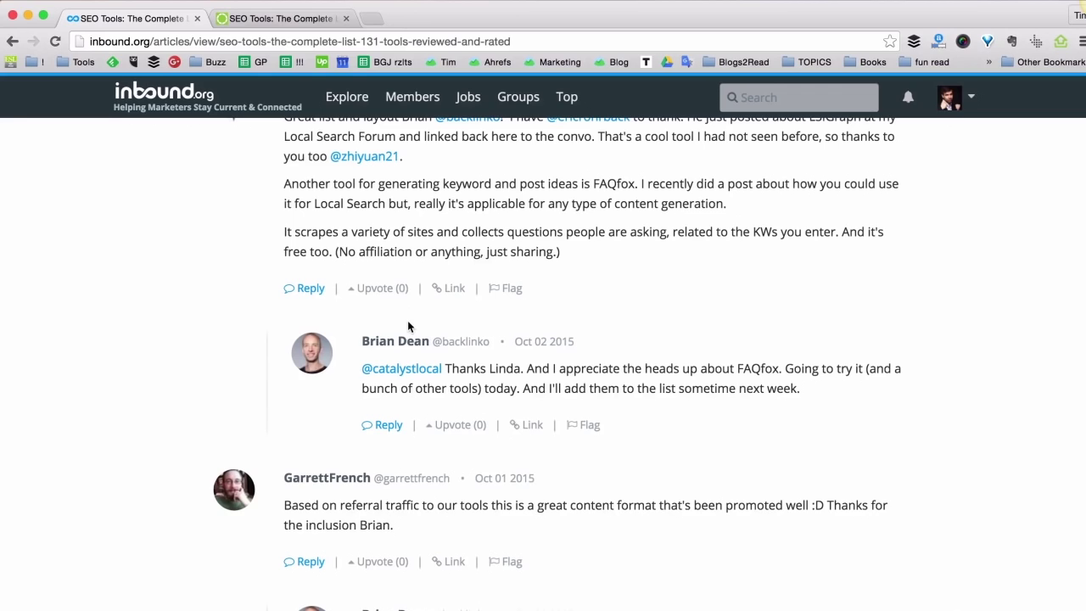
{"action": "left_click", "coordinate": [286, 21]}
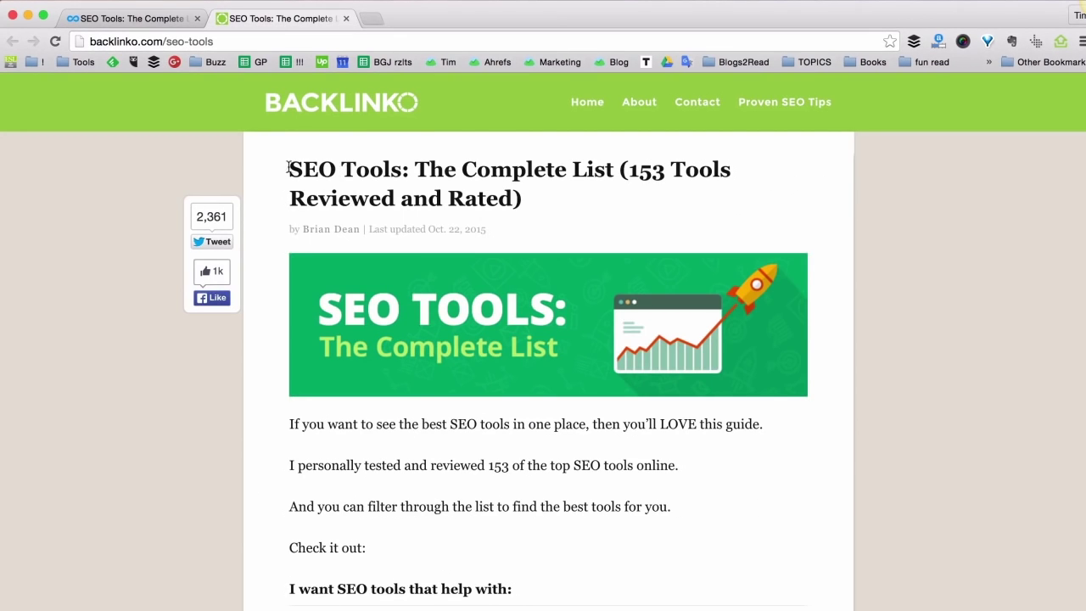
{"action": "left_click_drag", "start_coordinate": [289, 169], "coordinate": [397, 167]}
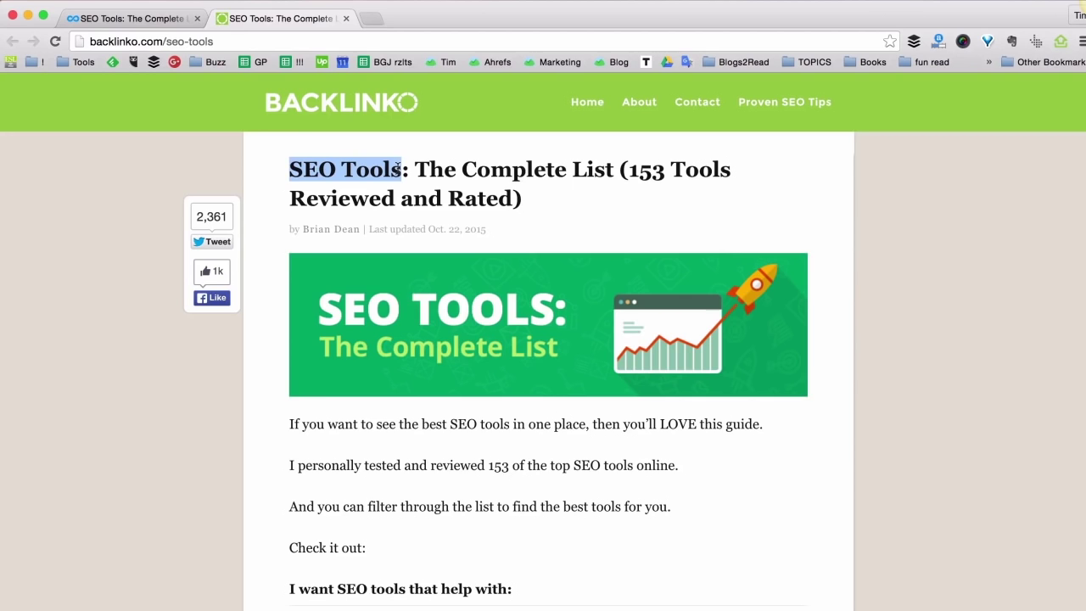
Step: Look through the remaining inbound.org comments and highlight the author's remark about SEO tools suggested by the Backlinko and Inbound community
{"action": "left_click", "coordinate": [135, 17]}
{"action": "scroll", "coordinate": [179, 337], "scroll_direction": "down", "scroll_amount": 15}
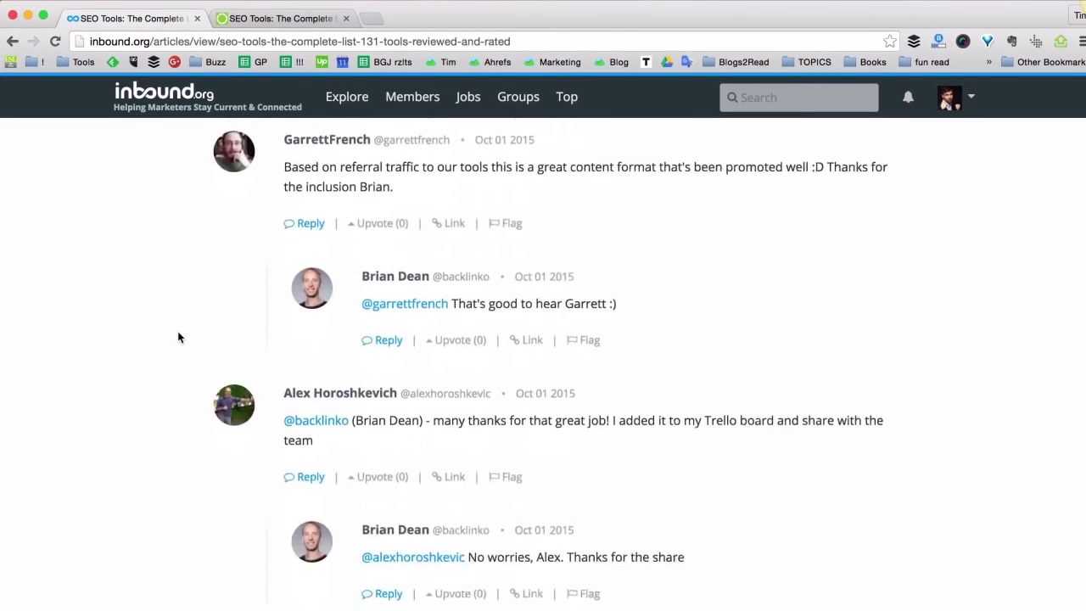
{"action": "scroll", "coordinate": [178, 338], "scroll_direction": "down", "scroll_amount": 15}
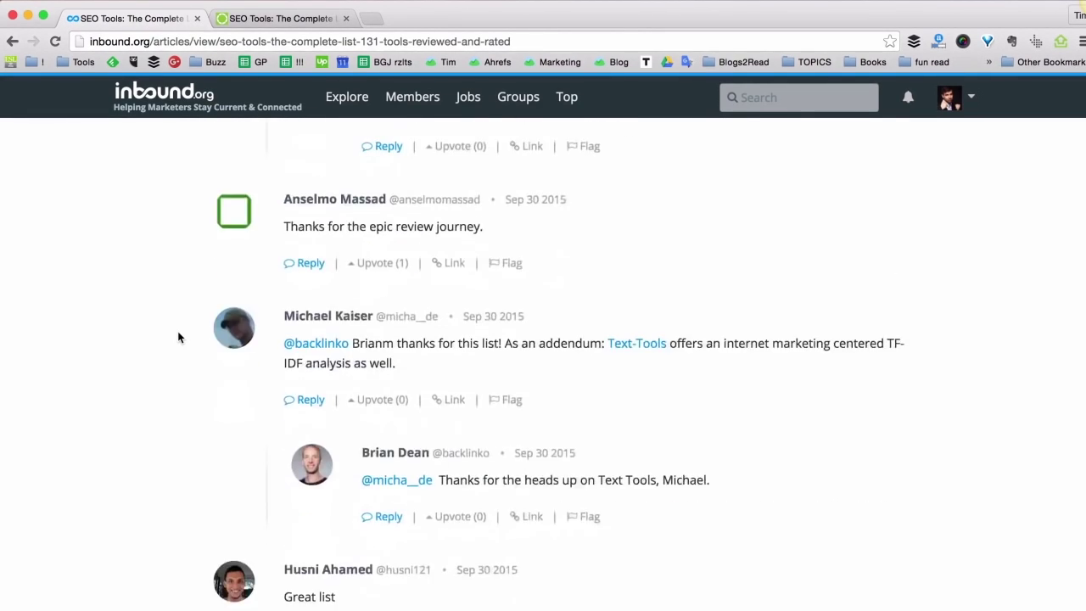
{"action": "scroll", "coordinate": [178, 337], "scroll_direction": "down", "scroll_amount": 15}
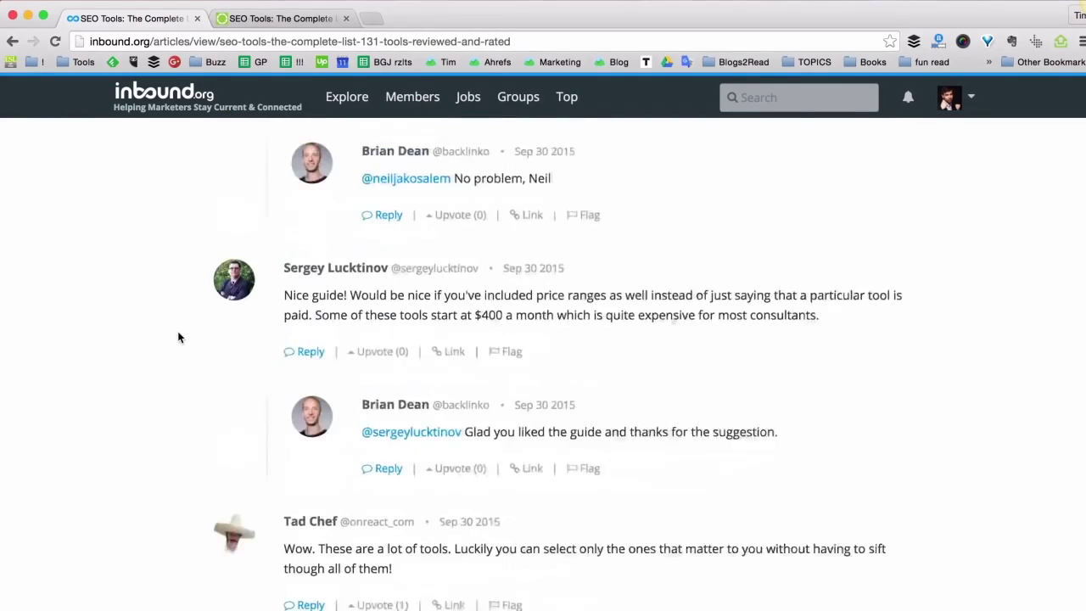
{"action": "scroll", "coordinate": [178, 338], "scroll_direction": "down", "scroll_amount": 5}
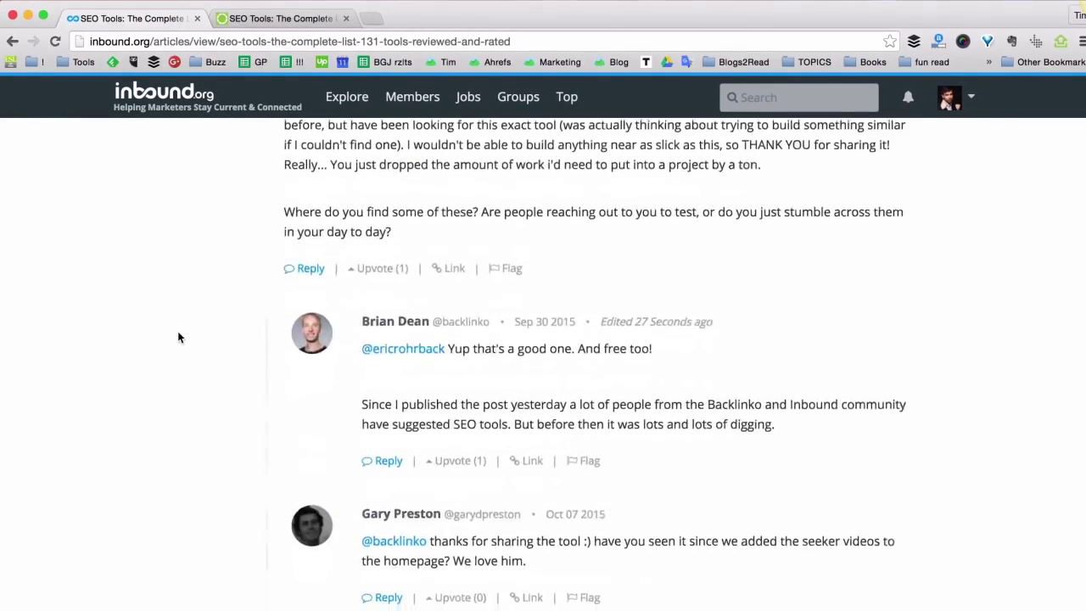
{"action": "left_click_drag", "start_coordinate": [365, 277], "coordinate": [847, 276]}
{"action": "left_click_drag", "start_coordinate": [364, 299], "coordinate": [510, 300]}
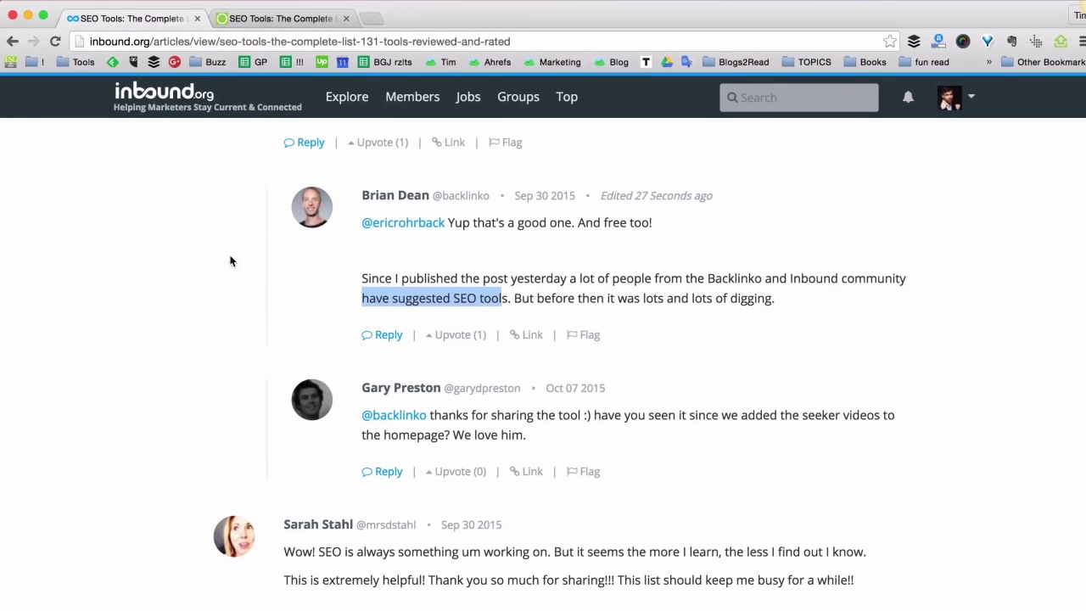
Step: Compare the tool count in the inbound.org post's title with the one in the Backlinko article's title
{"action": "scroll", "coordinate": [230, 262], "scroll_direction": "up", "scroll_amount": 20}
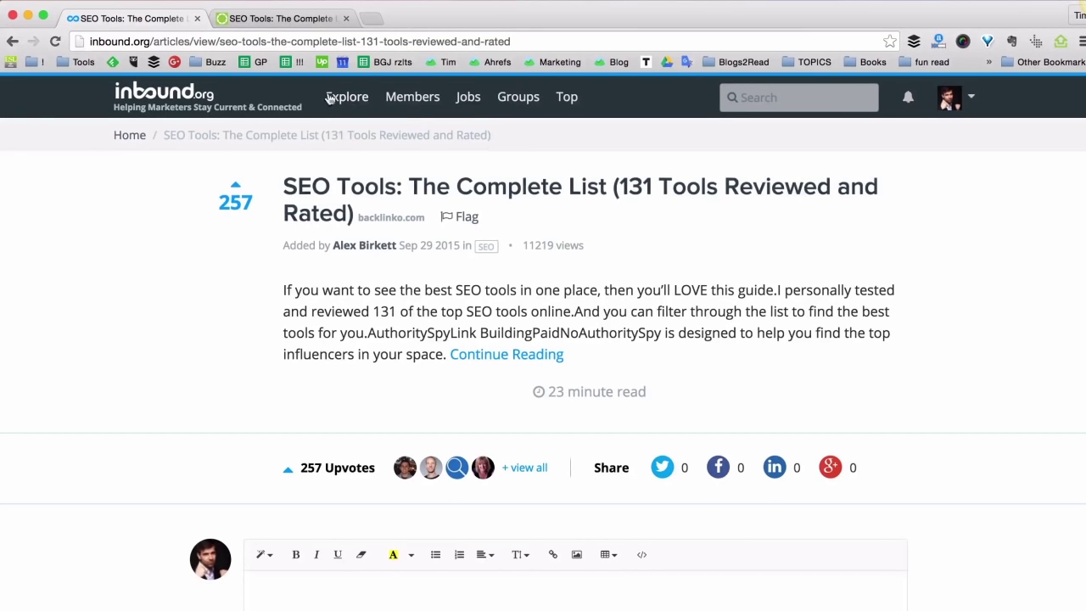
{"action": "left_click", "coordinate": [270, 23]}
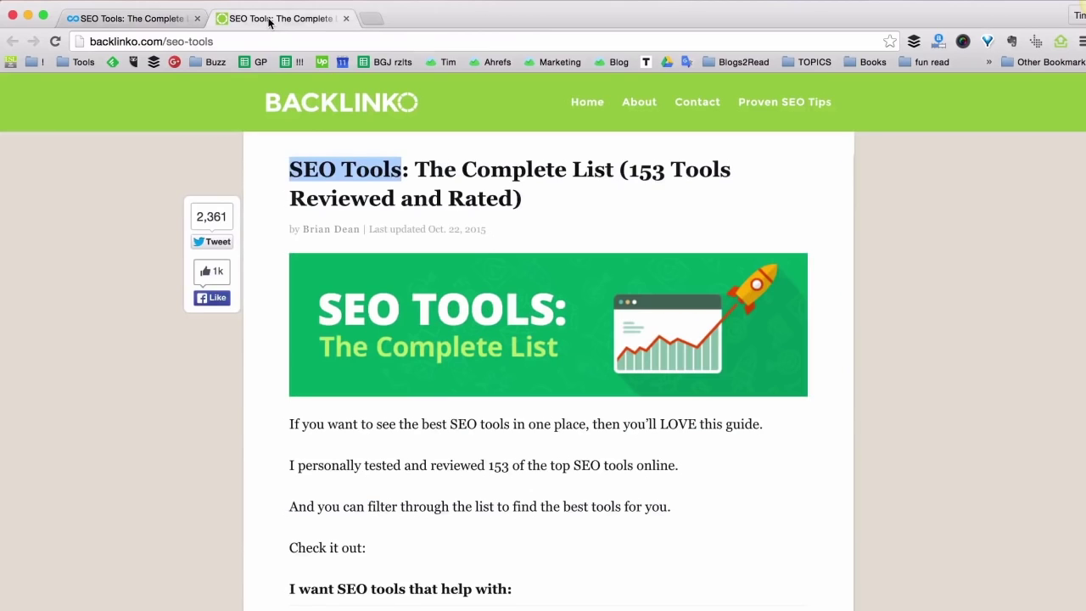
{"action": "left_click", "coordinate": [624, 174]}
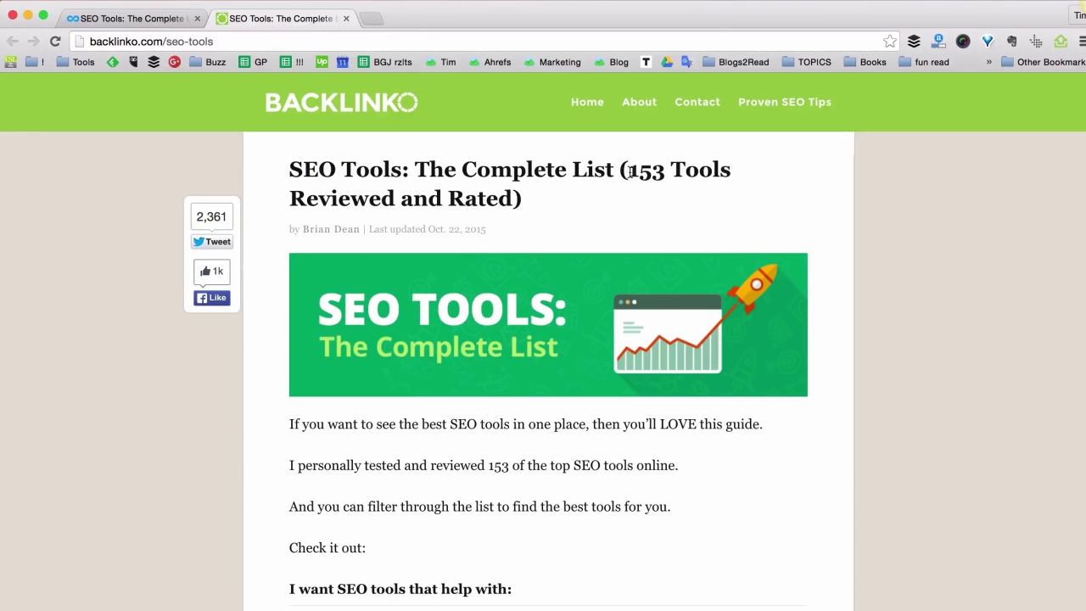
{"action": "left_click_drag", "start_coordinate": [628, 171], "coordinate": [654, 169]}
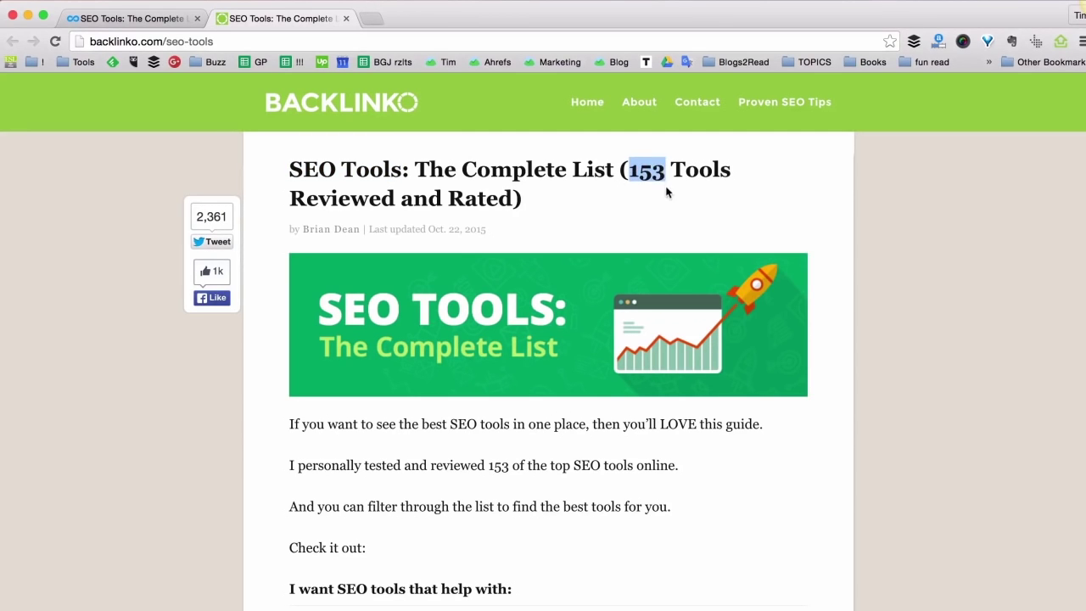
{"action": "left_click", "coordinate": [142, 18]}
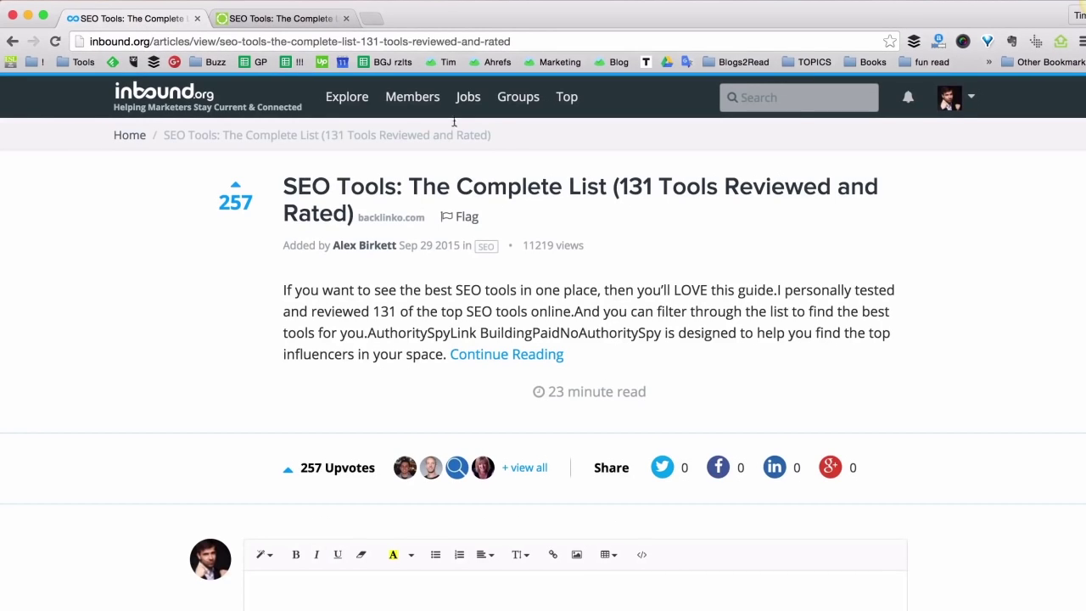
{"action": "left_click", "coordinate": [296, 23]}
{"action": "left_click", "coordinate": [629, 171]}
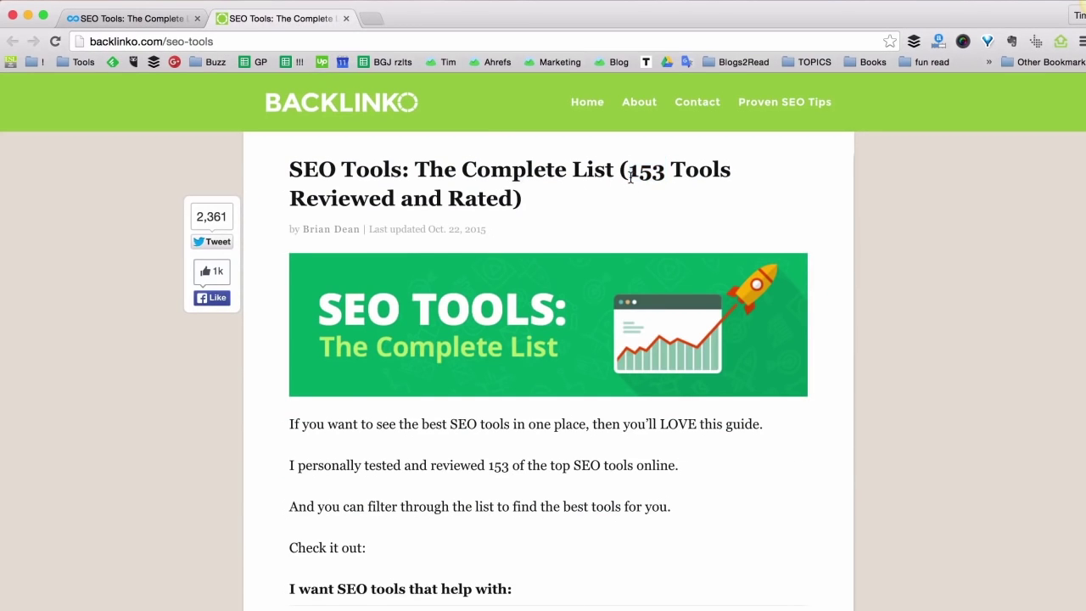
{"action": "left_click_drag", "start_coordinate": [629, 171], "coordinate": [664, 171]}
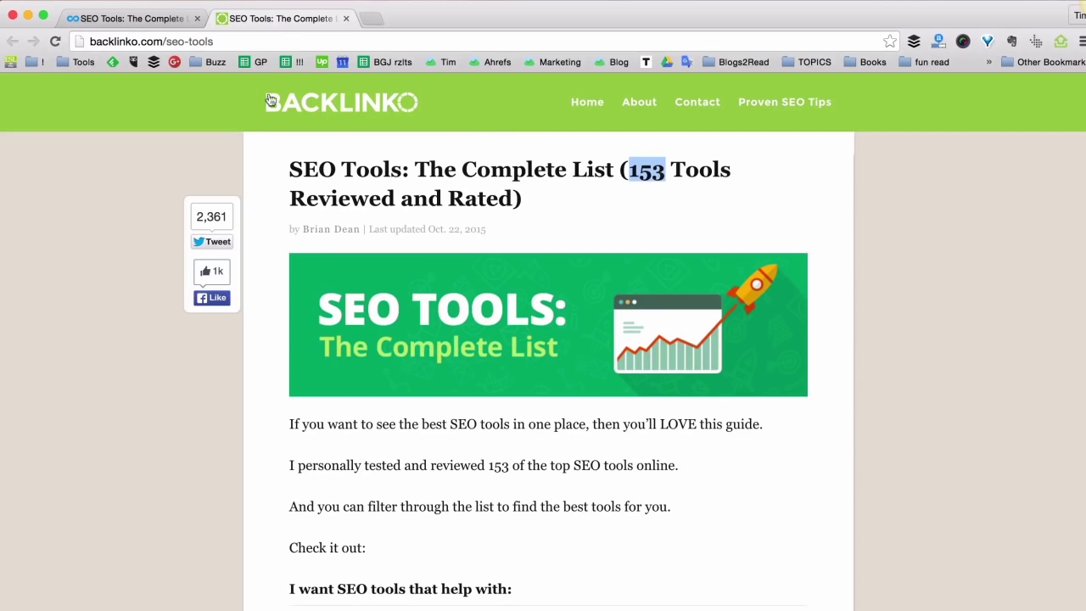
{"action": "left_click", "coordinate": [160, 27]}
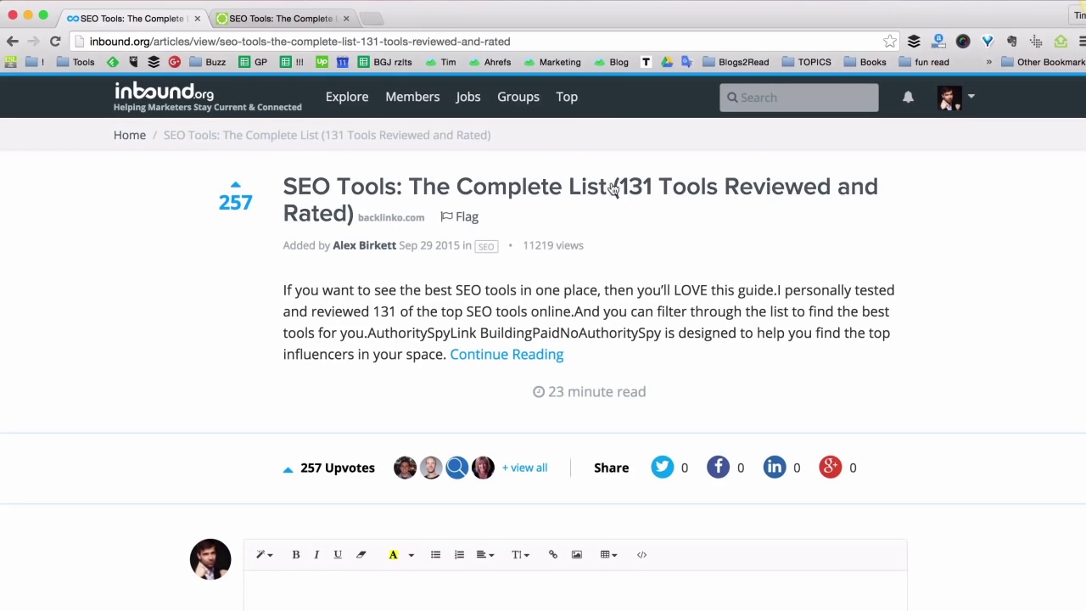
{"action": "left_click", "coordinate": [274, 19]}
{"action": "left_click", "coordinate": [667, 175]}
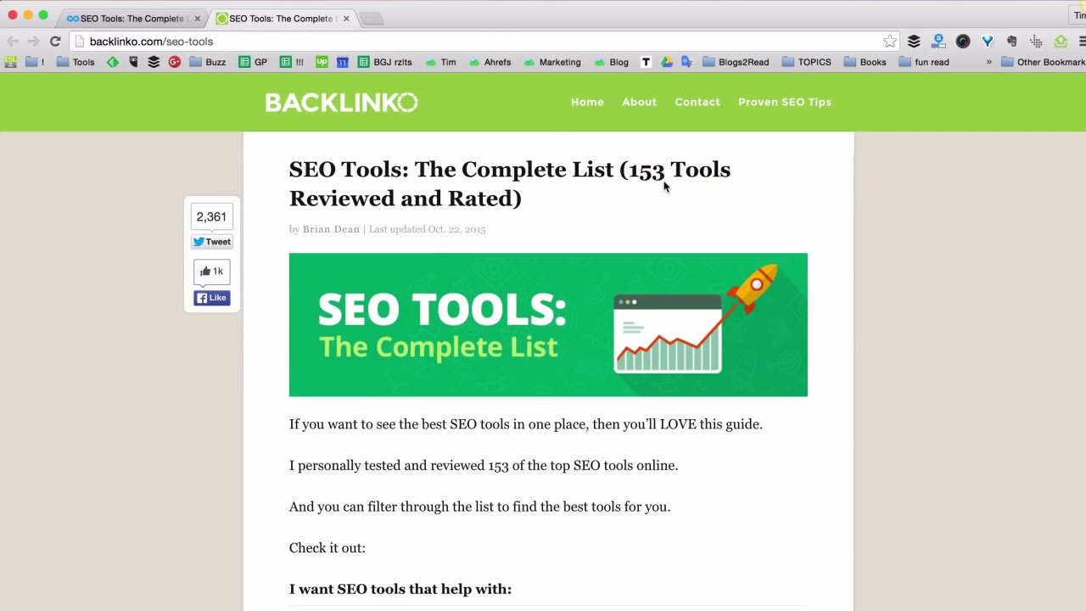
Step: Highlight the tool count in the Backlinko article's title and view the introduction below it
{"action": "left_click_drag", "start_coordinate": [664, 174], "coordinate": [643, 174]}
{"action": "double_click", "coordinate": [635, 202]}
{"action": "left_click", "coordinate": [617, 174]}
{"action": "left_click_drag", "start_coordinate": [627, 171], "coordinate": [667, 170]}
{"action": "left_click", "coordinate": [633, 174]}
{"action": "scroll", "coordinate": [598, 200], "scroll_direction": "down", "scroll_amount": 5}
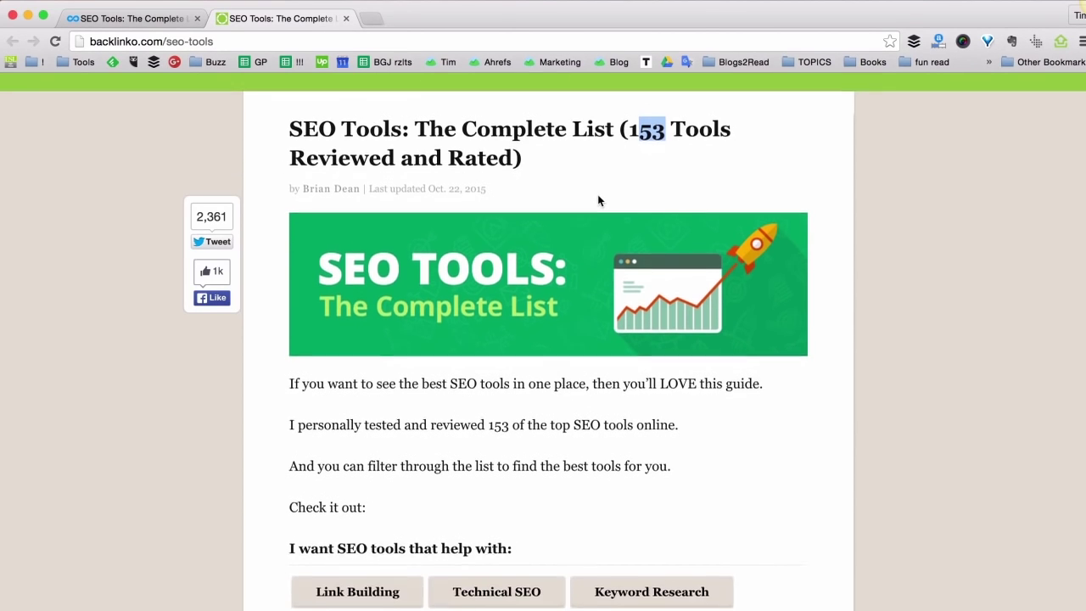
Step: Look over the Backlinko article's title and introduction, and clear the highlight on the title's tool count
{"action": "scroll", "coordinate": [580, 246], "scroll_direction": "up", "scroll_amount": 5}
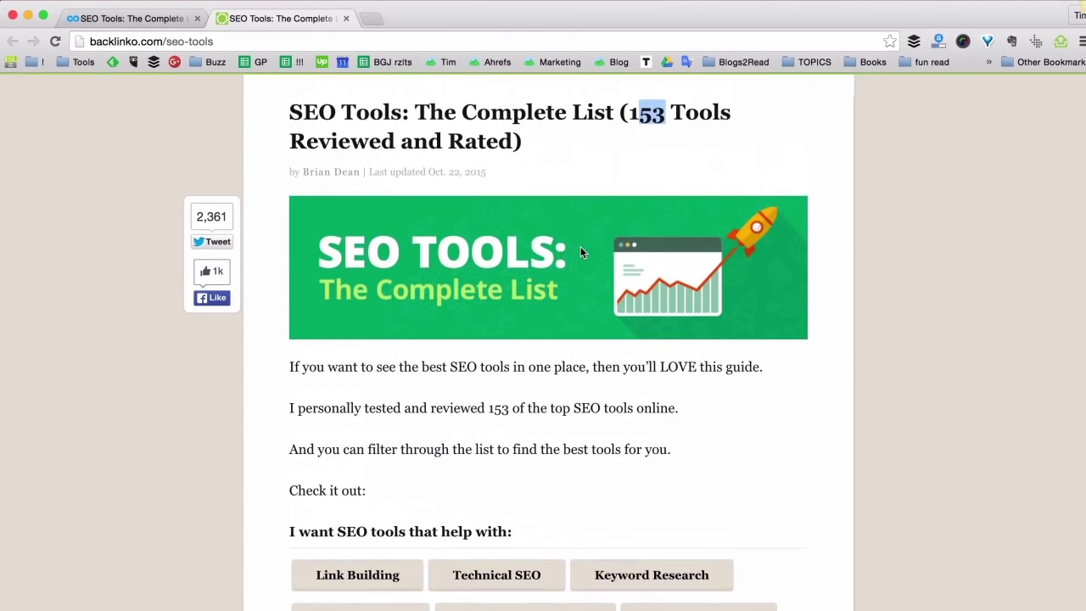
{"action": "scroll", "coordinate": [580, 246], "scroll_direction": "down", "scroll_amount": 3}
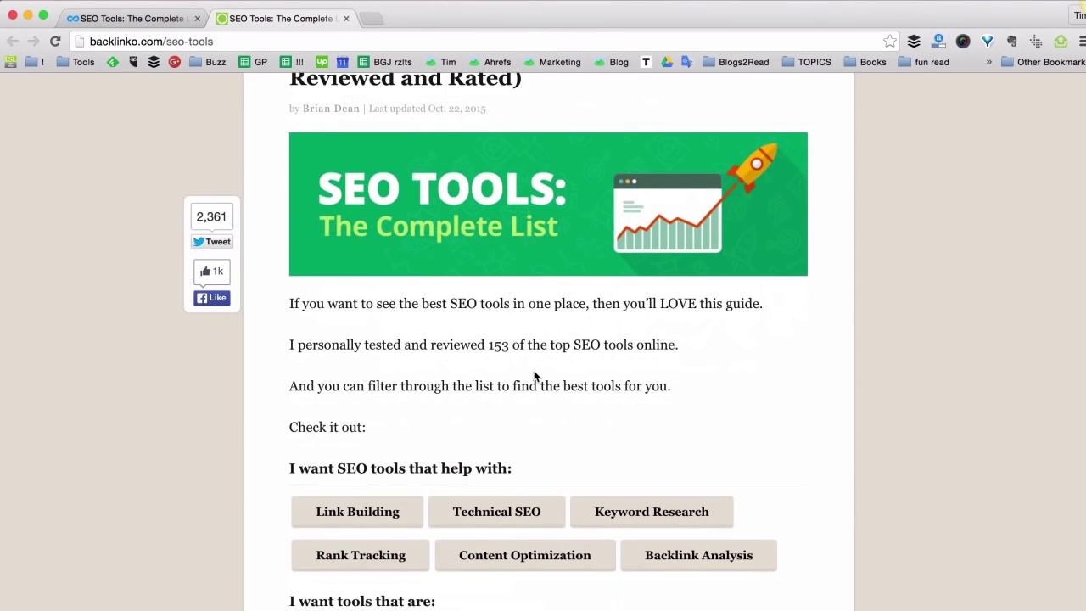
{"action": "scroll", "coordinate": [507, 376], "scroll_direction": "up", "scroll_amount": 3}
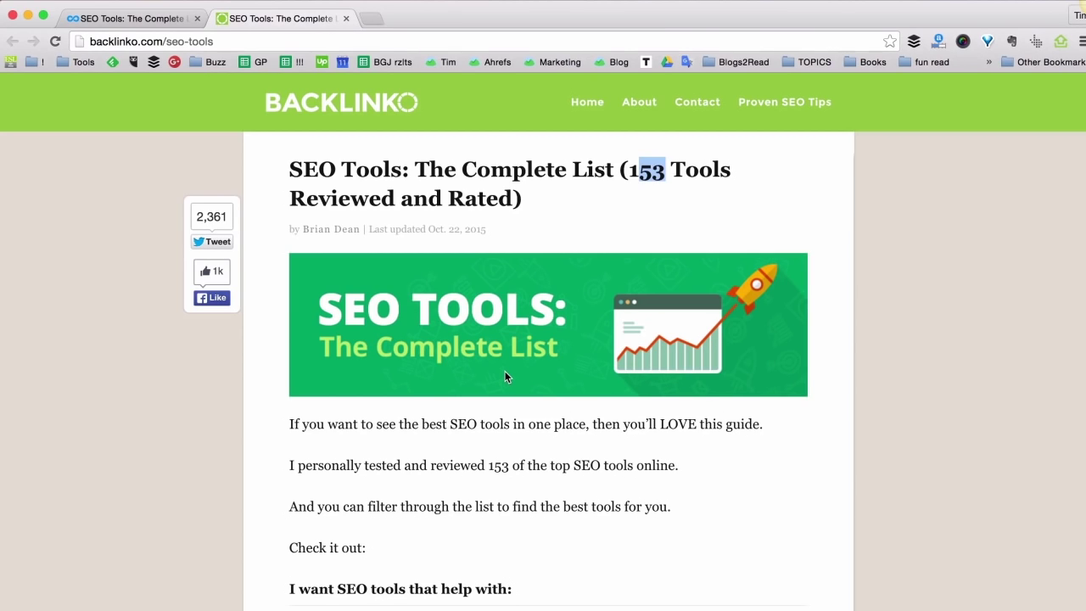
{"action": "left_click", "coordinate": [548, 210]}
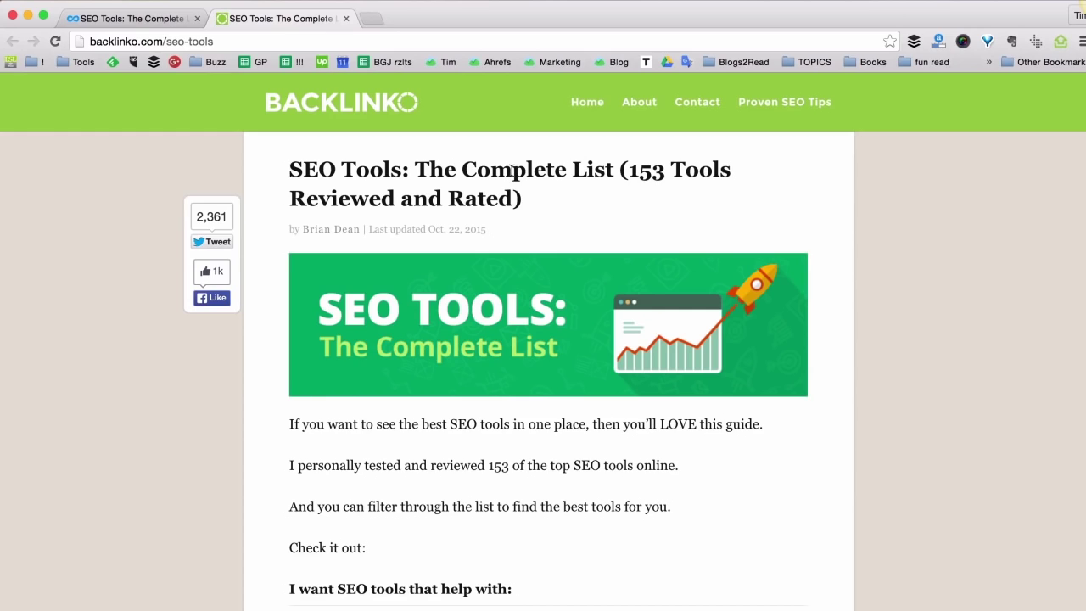
Step: Highlight "Complete" and the tool count in the article's title, clear the highlight and reread the introduction
{"action": "double_click", "coordinate": [512, 170]}
{"action": "left_click", "coordinate": [557, 198]}
{"action": "left_click_drag", "start_coordinate": [637, 174], "coordinate": [666, 174]}
{"action": "left_click", "coordinate": [560, 448]}
{"action": "scroll", "coordinate": [488, 455], "scroll_direction": "down", "scroll_amount": 2}
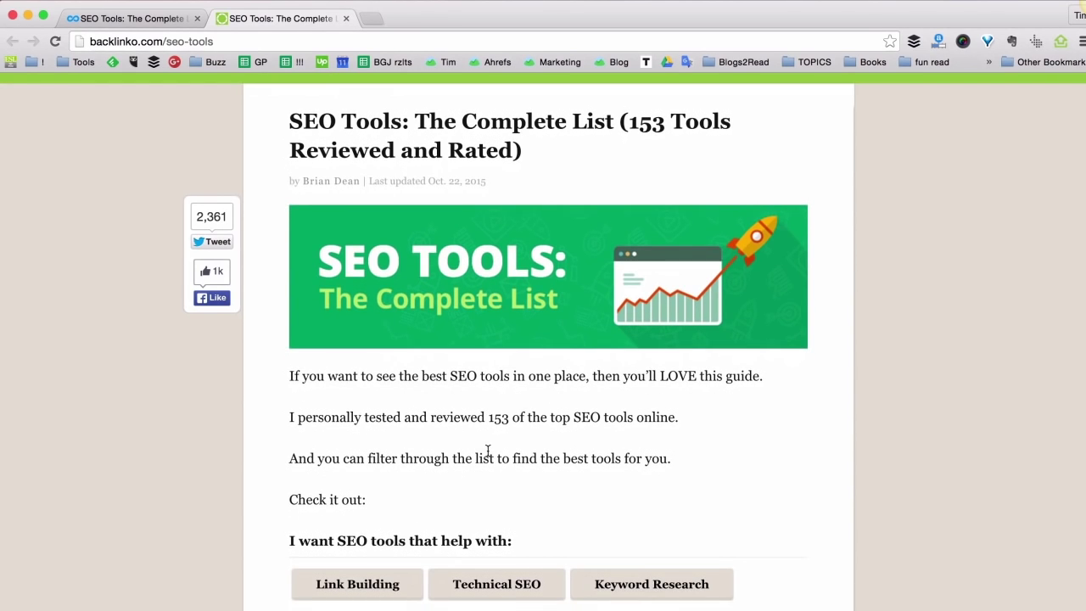
{"action": "scroll", "coordinate": [488, 451], "scroll_direction": "up", "scroll_amount": 1}
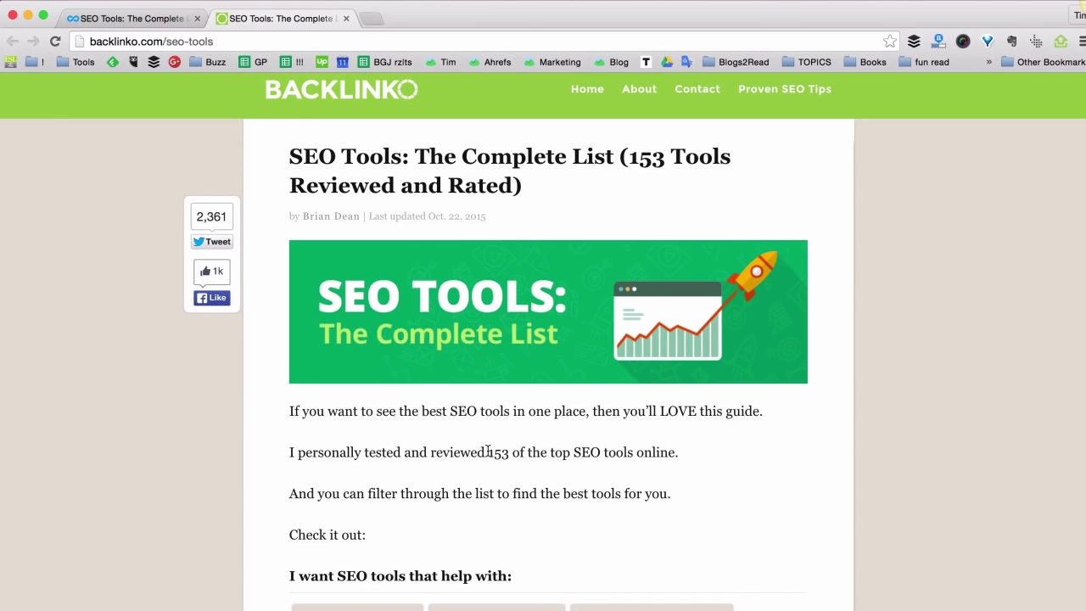
{"action": "scroll", "coordinate": [489, 452], "scroll_direction": "up", "scroll_amount": 1}
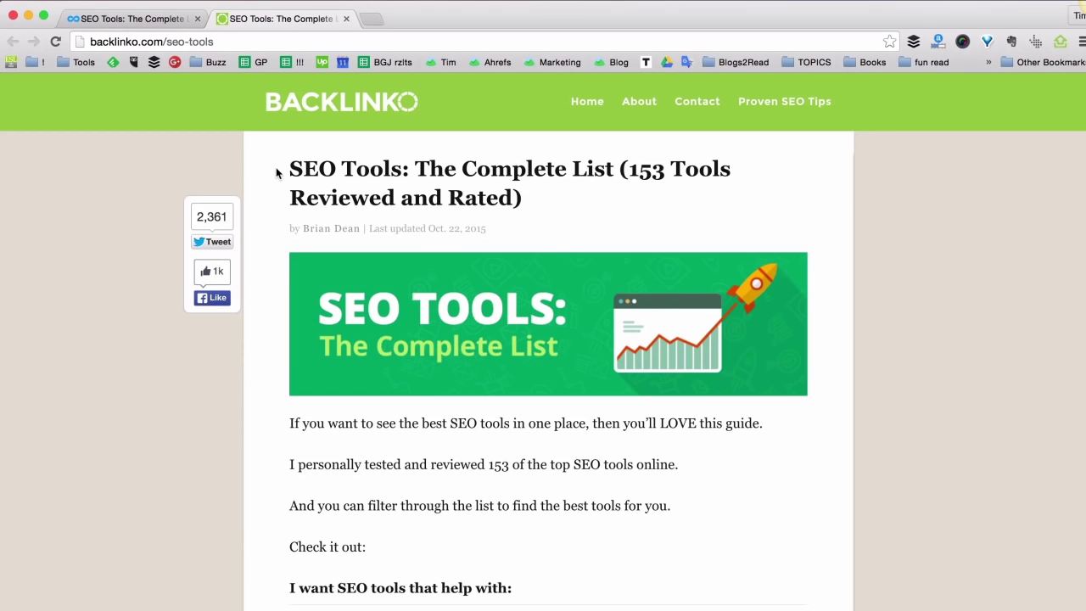
Step: Highlight the phrase "SEO Tools" at the start of the Backlinko article's title
{"action": "left_click_drag", "start_coordinate": [289, 168], "coordinate": [401, 169]}
{"action": "left_click", "coordinate": [399, 169]}
{"action": "left_click_drag", "start_coordinate": [399, 169], "coordinate": [272, 170]}
{"action": "left_click", "coordinate": [271, 173]}
{"action": "left_click_drag", "start_coordinate": [290, 169], "coordinate": [399, 169]}
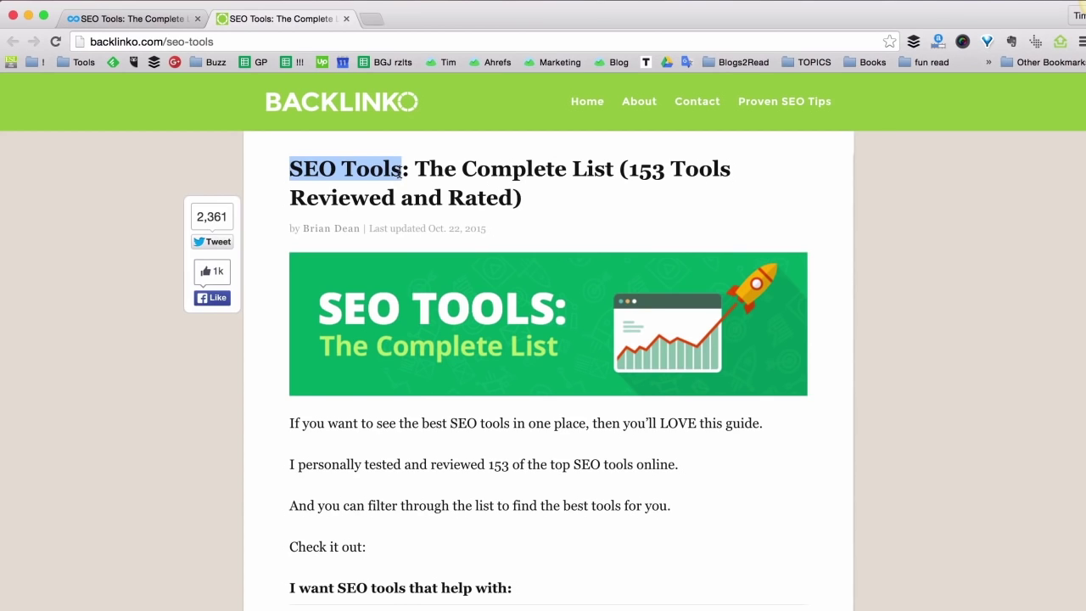
Step: Search Google for "google alerts" in a new tab and open the Google Alerts page
{"action": "key", "text": "super+t"}
{"action": "type", "text": "google alerts"}
{"action": "key", "text": "Return"}
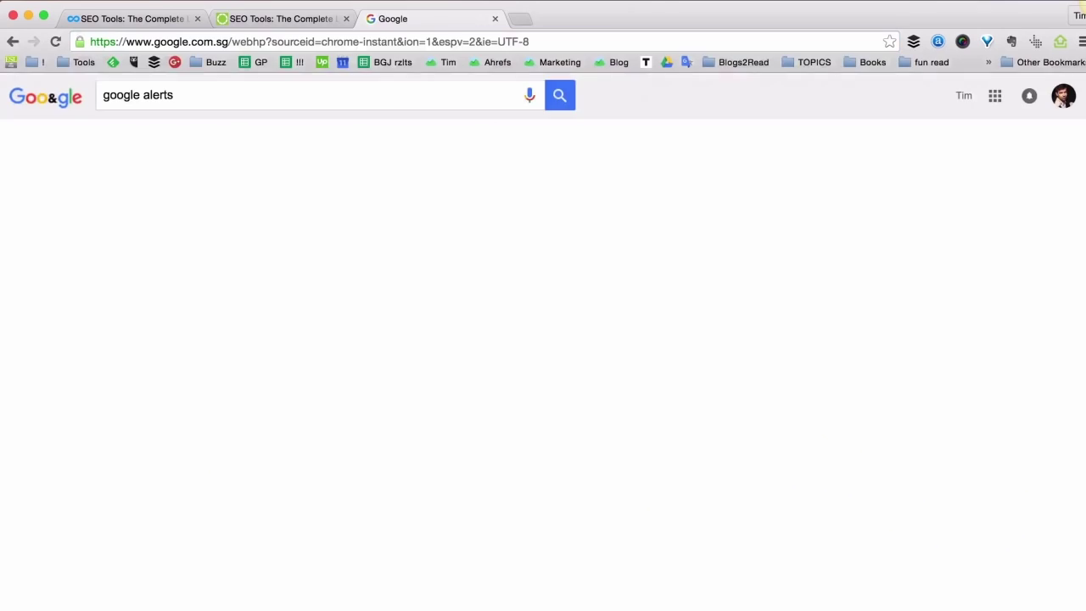
{"action": "left_click", "coordinate": [335, 145]}
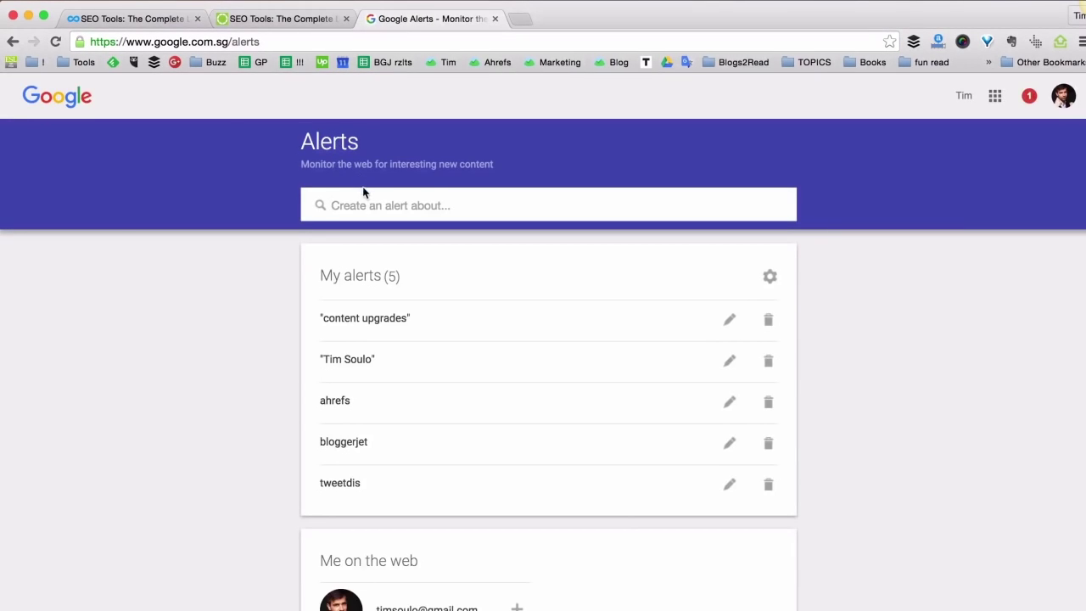
Step: Review the saved queries under My alerts in Google Alerts, including "content upgrades", ahrefs, bloggerjet and tweetdis
{"action": "scroll", "coordinate": [363, 189], "scroll_direction": "down", "scroll_amount": 1}
{"action": "left_click", "coordinate": [390, 171]}
{"action": "scroll", "coordinate": [390, 177], "scroll_direction": "down", "scroll_amount": 3}
{"action": "scroll", "coordinate": [385, 212], "scroll_direction": "up", "scroll_amount": 2}
{"action": "scroll", "coordinate": [385, 212], "scroll_direction": "down", "scroll_amount": 1}
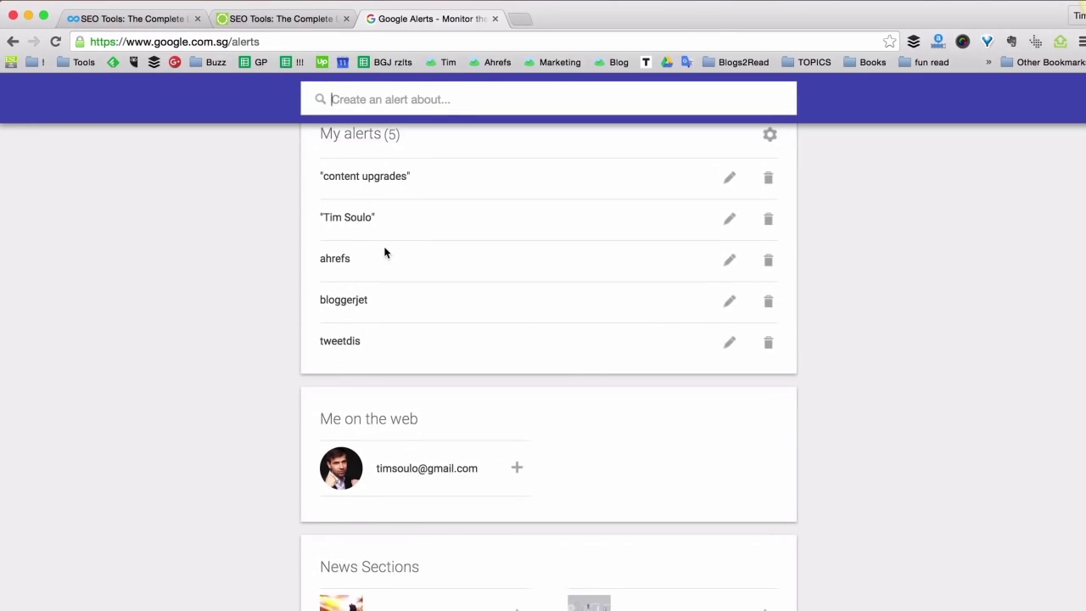
{"action": "scroll", "coordinate": [384, 251], "scroll_direction": "down", "scroll_amount": 1}
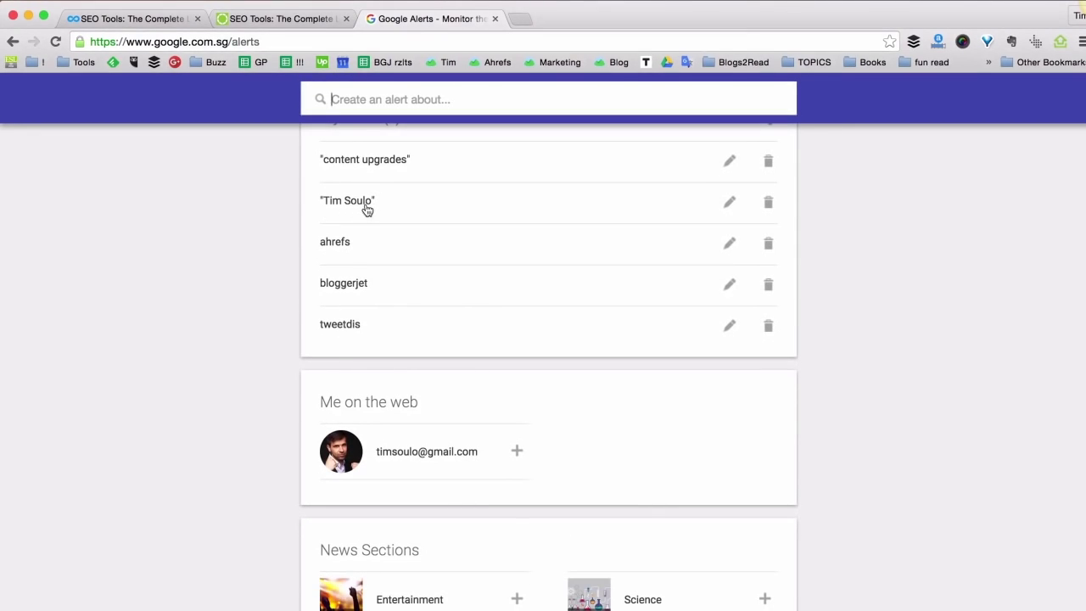
{"action": "scroll", "coordinate": [368, 232], "scroll_direction": "down", "scroll_amount": 1}
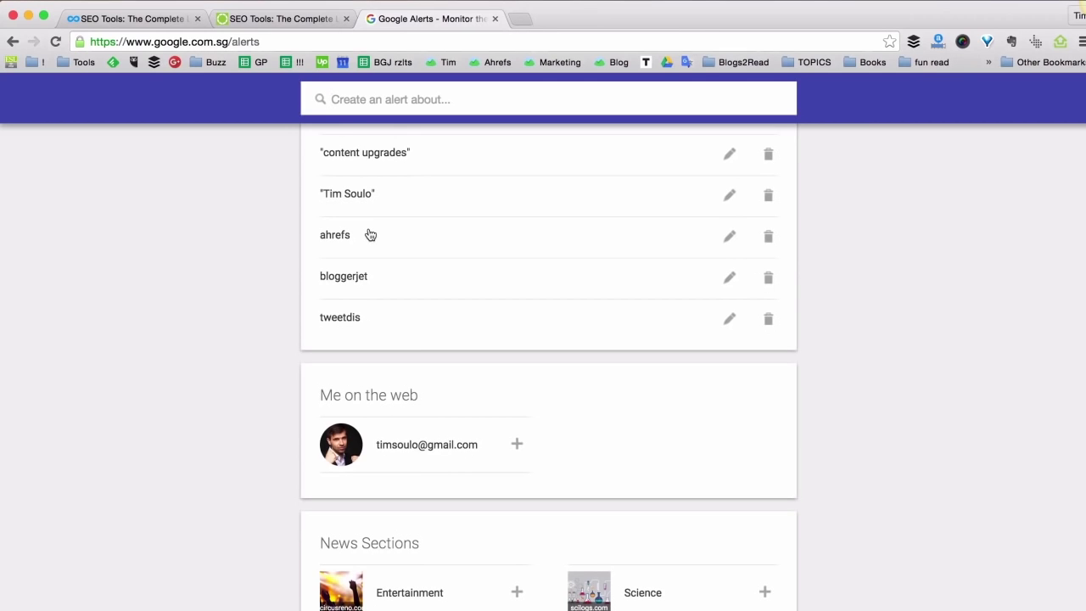
{"action": "scroll", "coordinate": [339, 225], "scroll_direction": "down", "scroll_amount": 3}
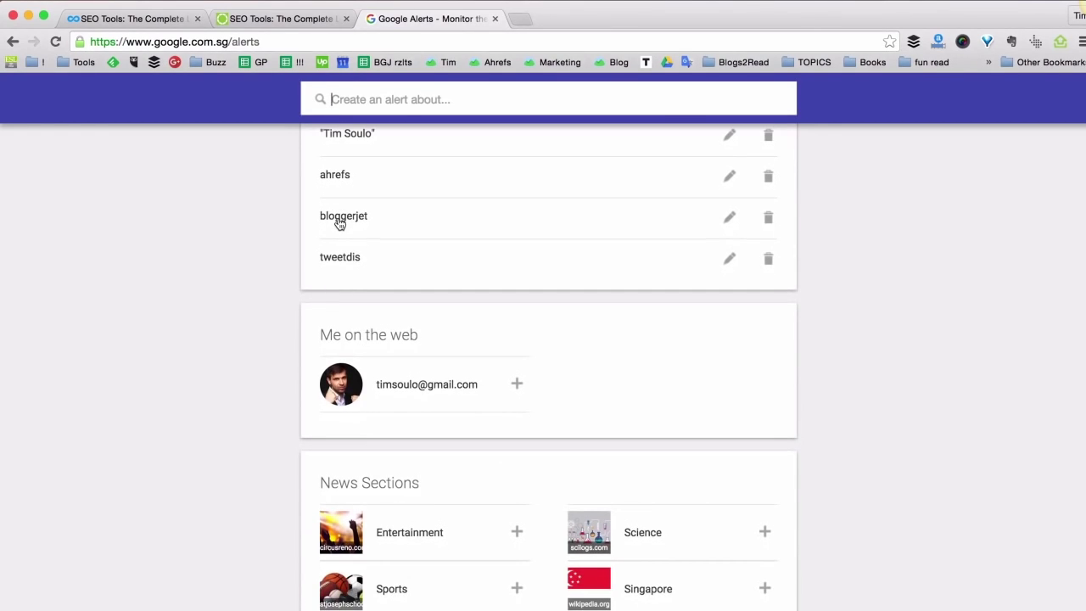
{"action": "scroll", "coordinate": [344, 222], "scroll_direction": "down", "scroll_amount": 1}
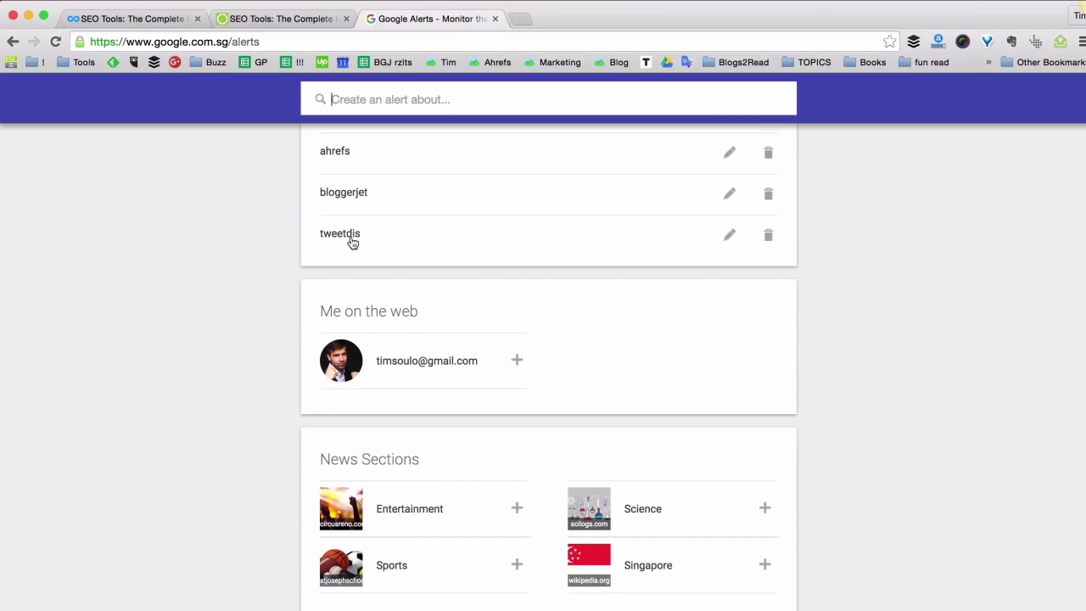
{"action": "scroll", "coordinate": [352, 243], "scroll_direction": "up", "scroll_amount": 6}
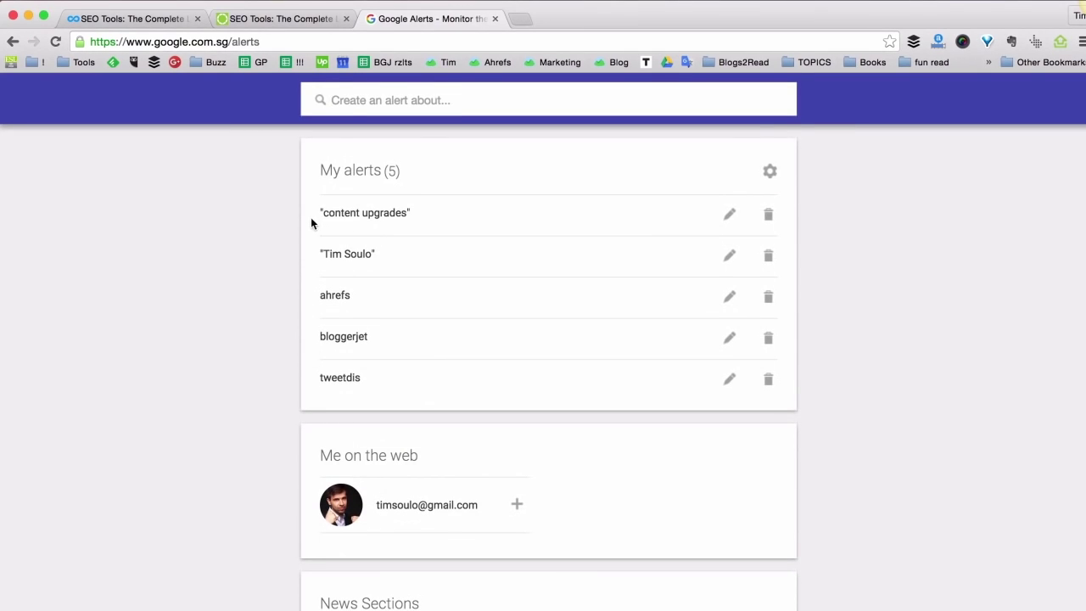
{"action": "scroll", "coordinate": [310, 222], "scroll_direction": "down", "scroll_amount": 2}
{"action": "scroll", "coordinate": [267, 214], "scroll_direction": "up", "scroll_amount": 3}
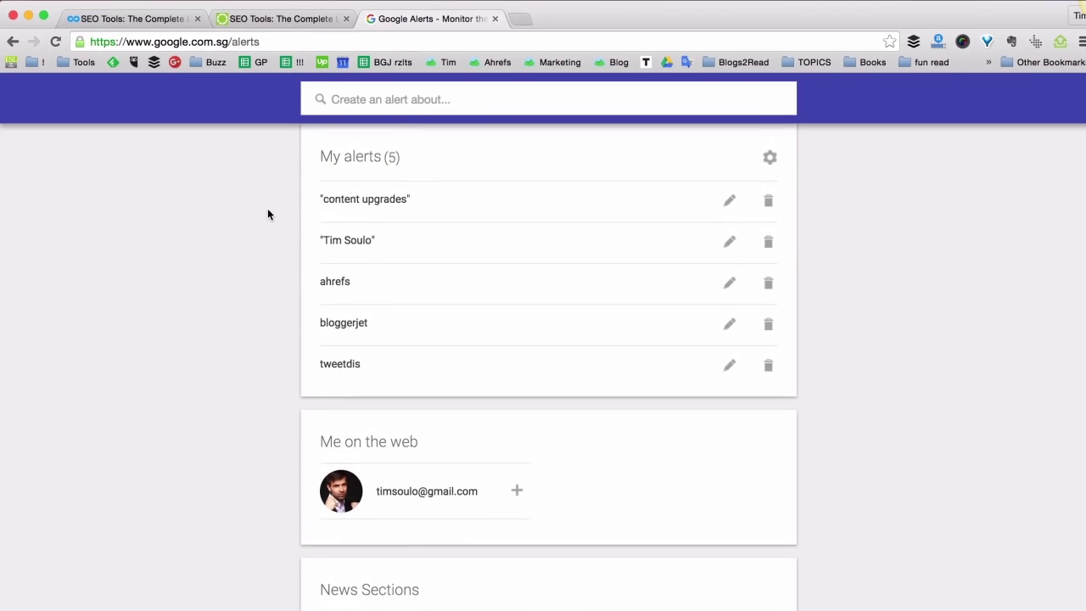
{"action": "scroll", "coordinate": [267, 214], "scroll_direction": "down", "scroll_amount": 3}
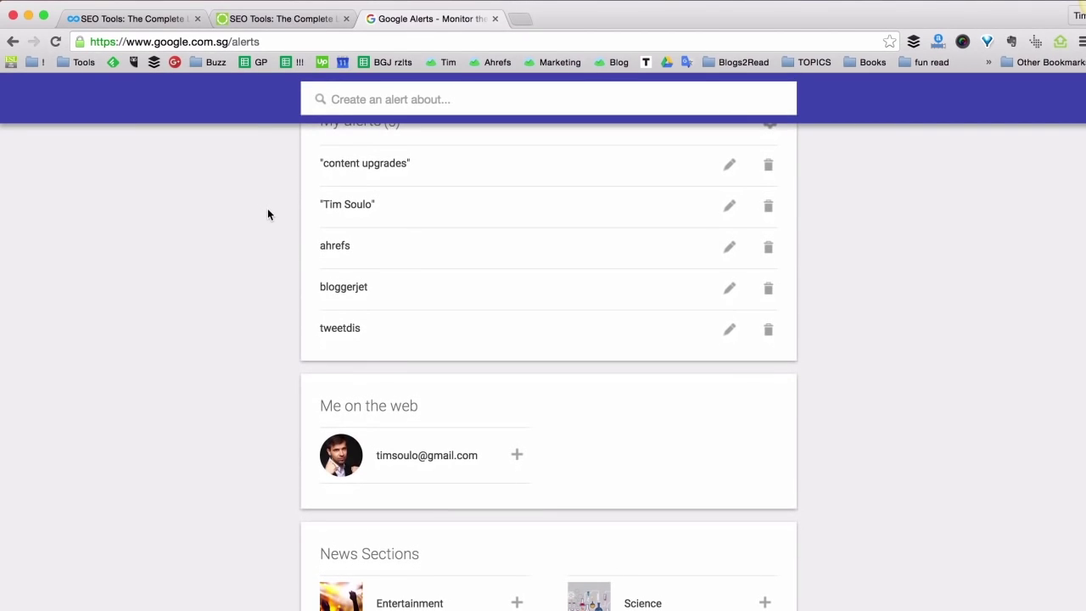
{"action": "scroll", "coordinate": [267, 214], "scroll_direction": "up", "scroll_amount": 4}
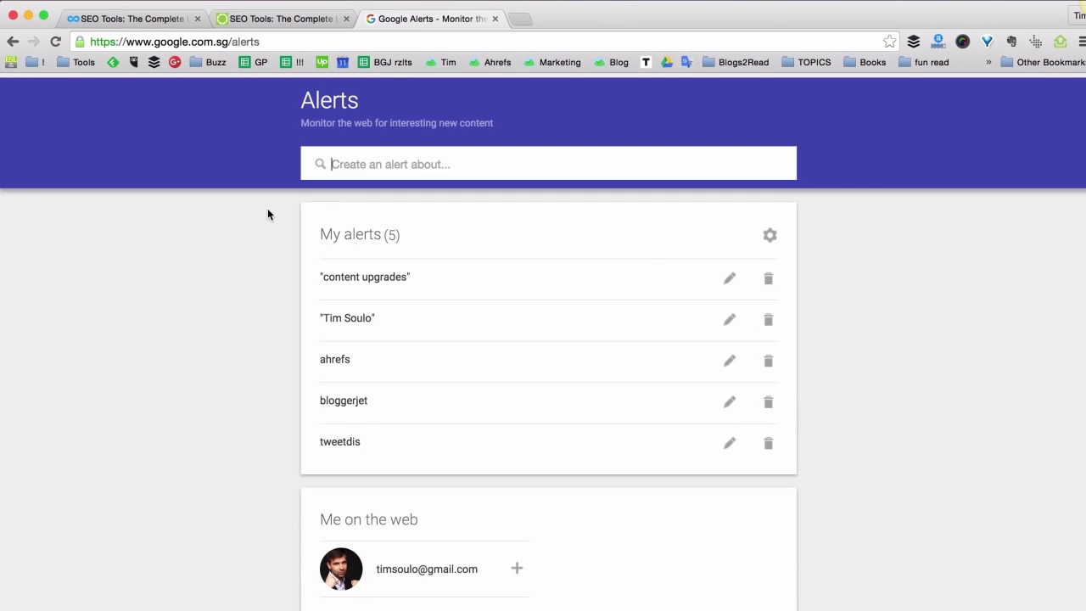
{"action": "scroll", "coordinate": [267, 214], "scroll_direction": "down", "scroll_amount": 1}
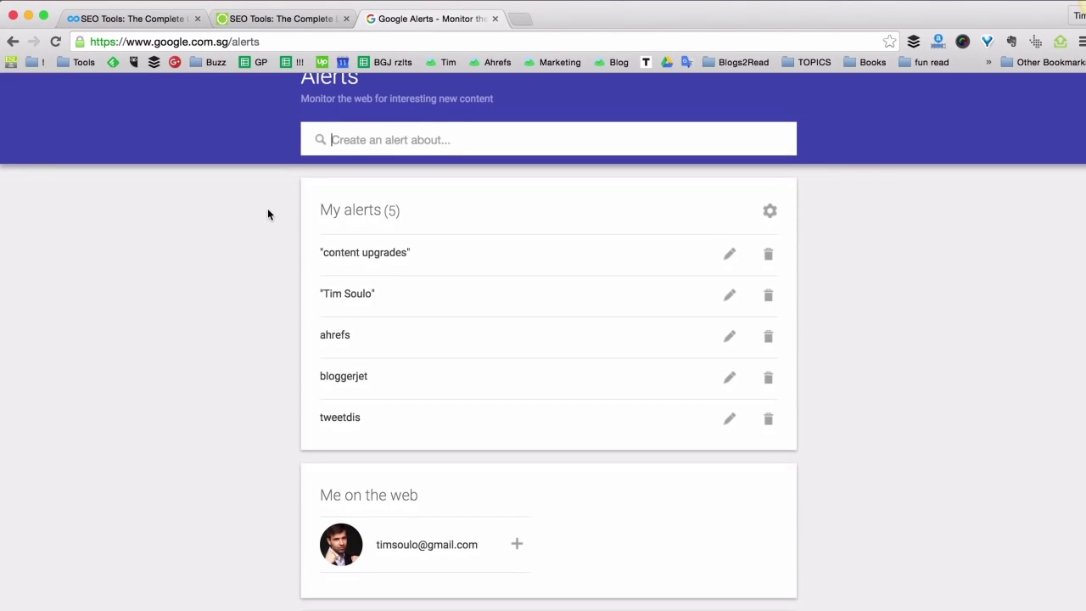
{"action": "scroll", "coordinate": [267, 214], "scroll_direction": "up", "scroll_amount": 2}
{"action": "scroll", "coordinate": [272, 294], "scroll_direction": "down", "scroll_amount": 1}
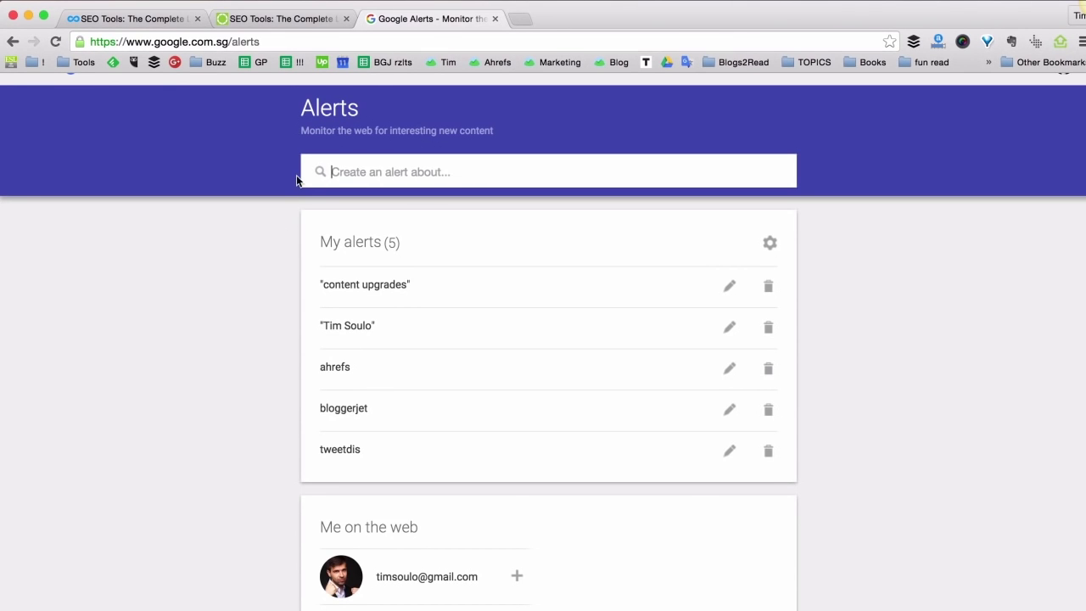
{"action": "scroll", "coordinate": [238, 282], "scroll_direction": "up", "scroll_amount": 2}
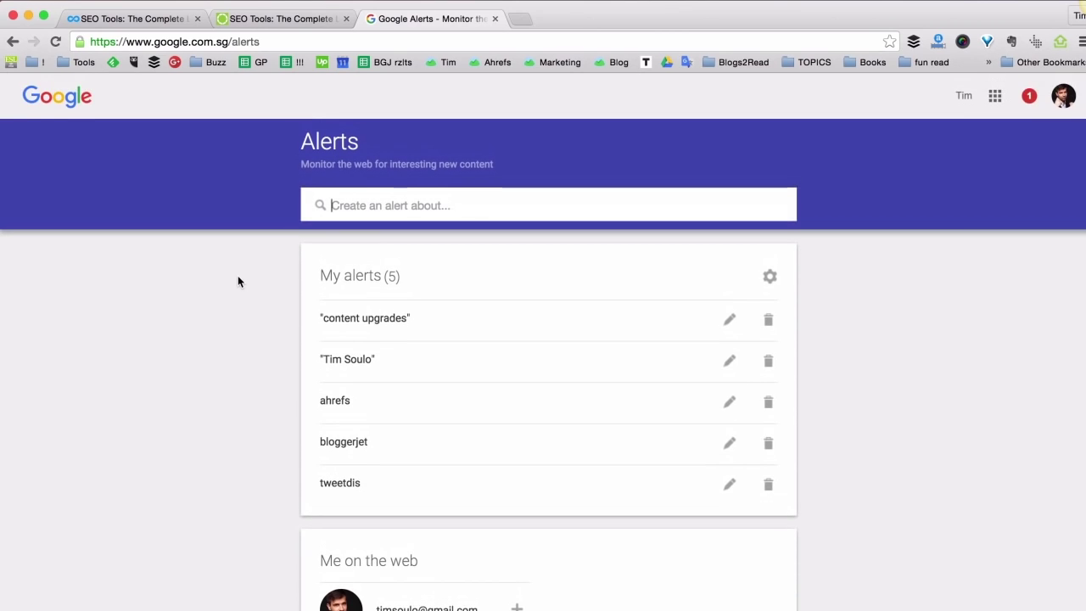
{"action": "scroll", "coordinate": [239, 281], "scroll_direction": "up", "scroll_amount": 2}
Step: Go to ahrefs.com in the same tab and open the account's Content Alerts list
{"action": "left_click", "coordinate": [424, 40]}
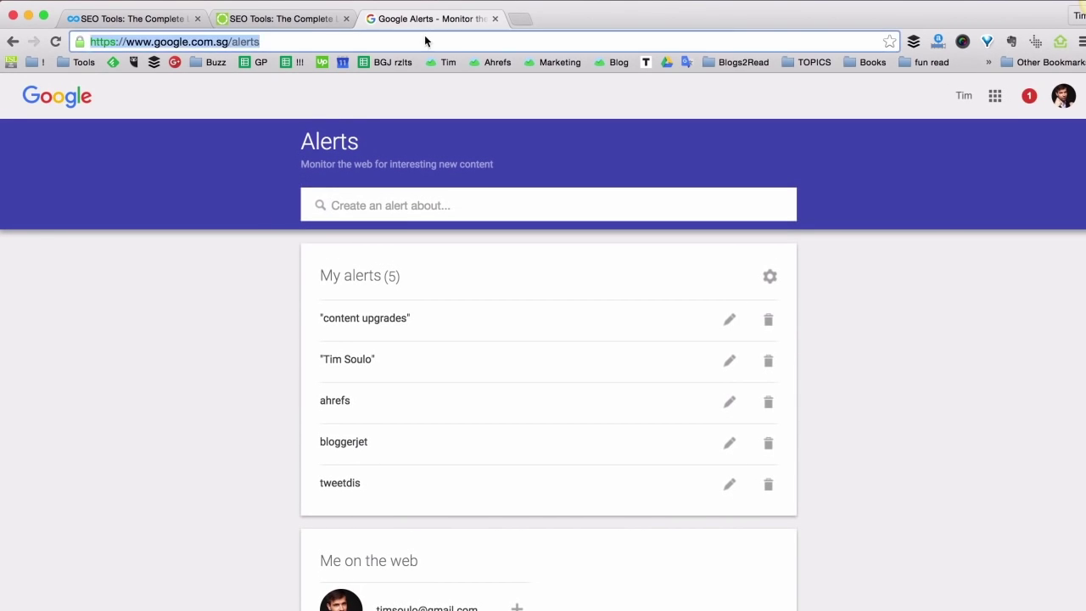
{"action": "type", "text": "ahrefs.com"}
{"action": "key", "text": "Return"}
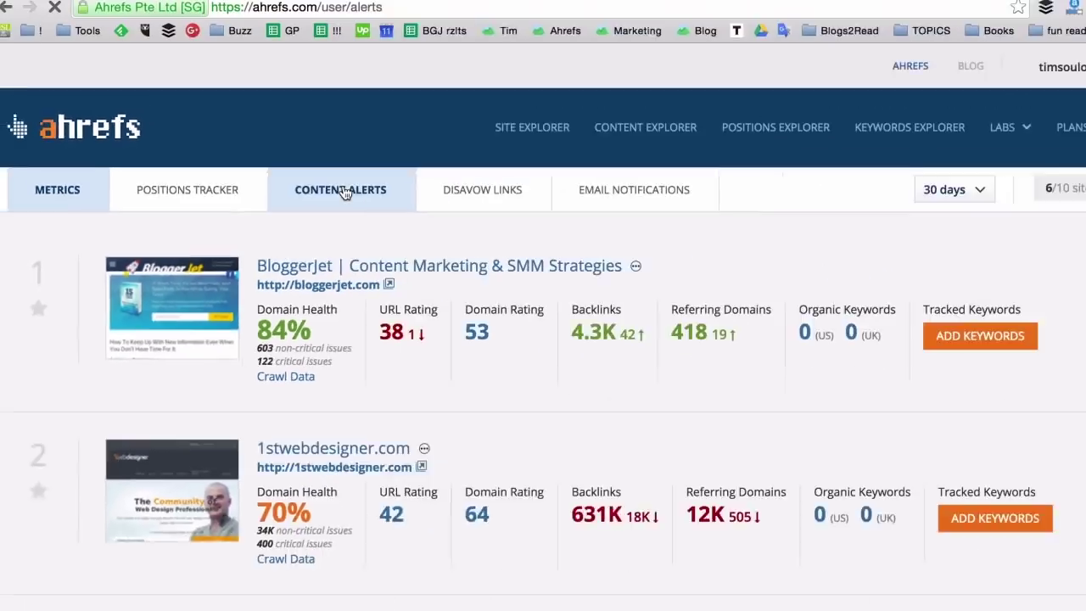
{"action": "left_click", "coordinate": [496, 152]}
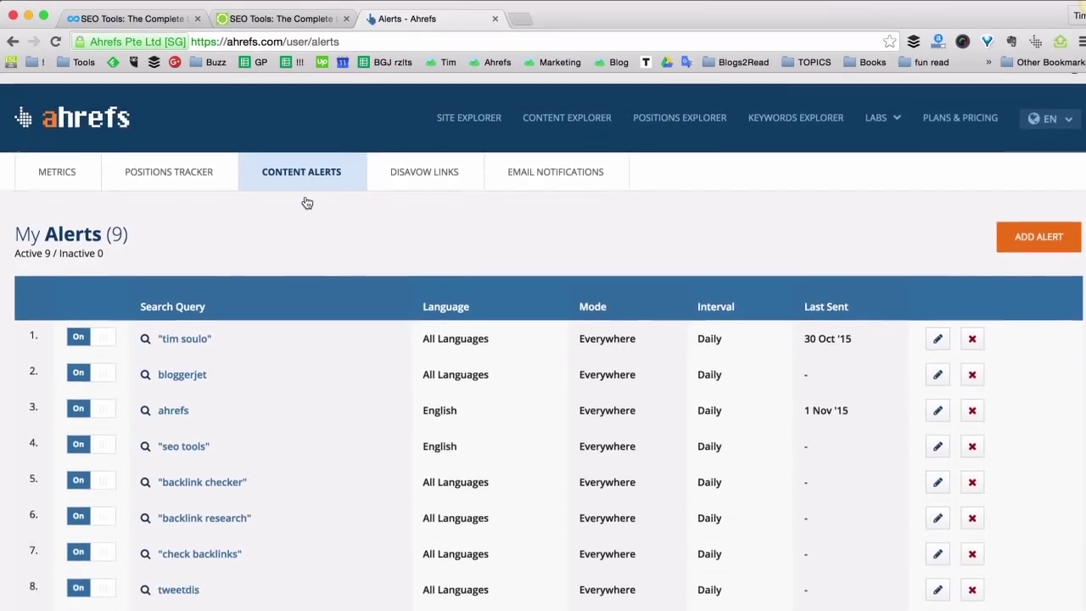
Step: Examine the queries and intervals of the Ahrefs content alerts and highlight the interval of the "backlink checker" alert
{"action": "scroll", "coordinate": [307, 202], "scroll_direction": "down", "scroll_amount": 3}
{"action": "scroll", "coordinate": [307, 201], "scroll_direction": "down", "scroll_amount": 1}
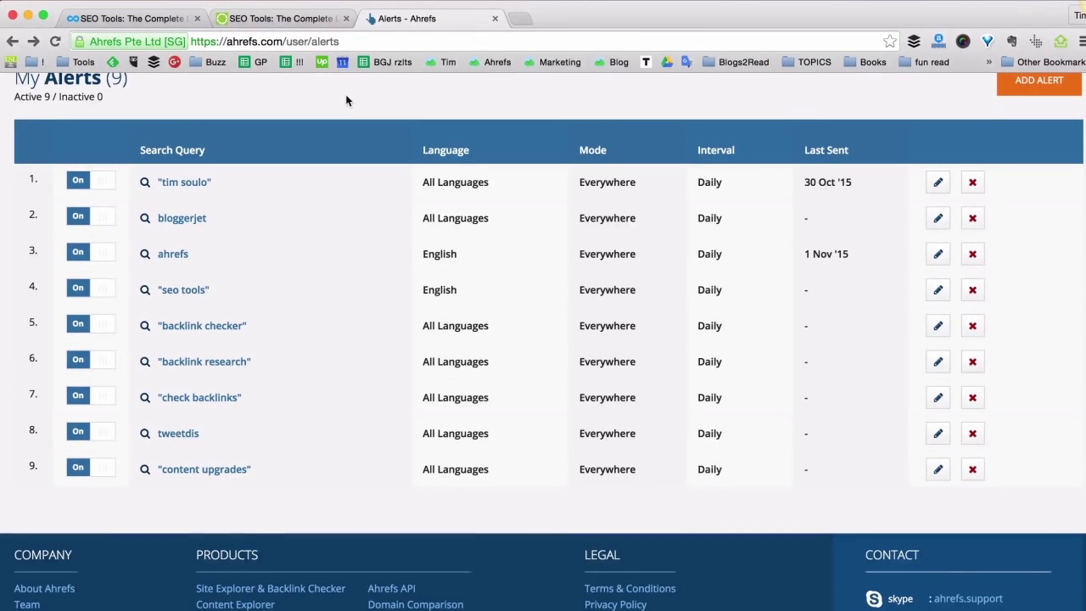
{"action": "scroll", "coordinate": [345, 96], "scroll_direction": "up", "scroll_amount": 1}
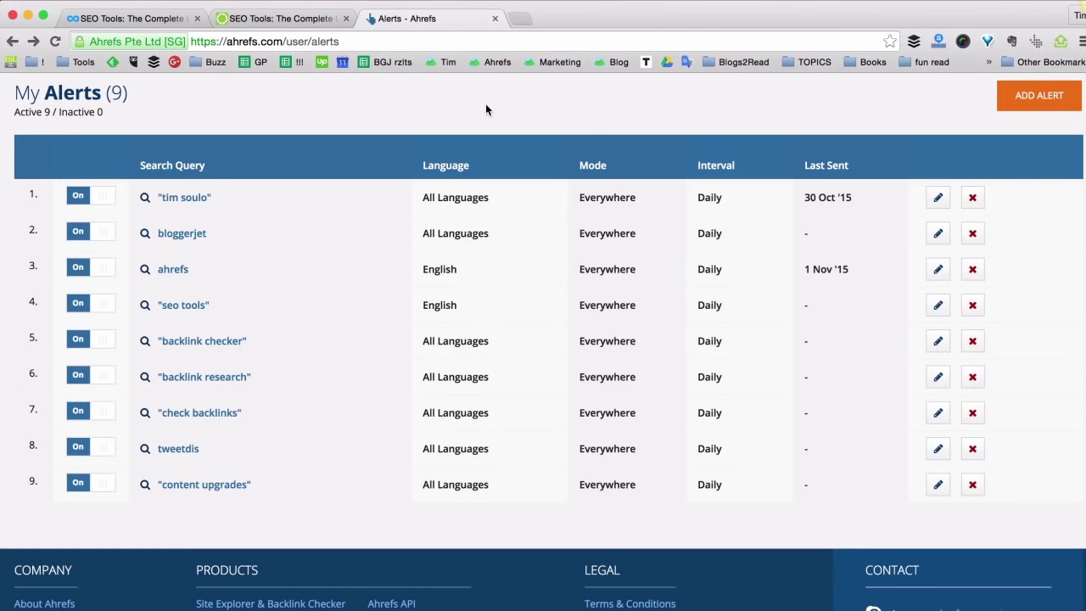
{"action": "scroll", "coordinate": [366, 101], "scroll_direction": "down", "scroll_amount": 2}
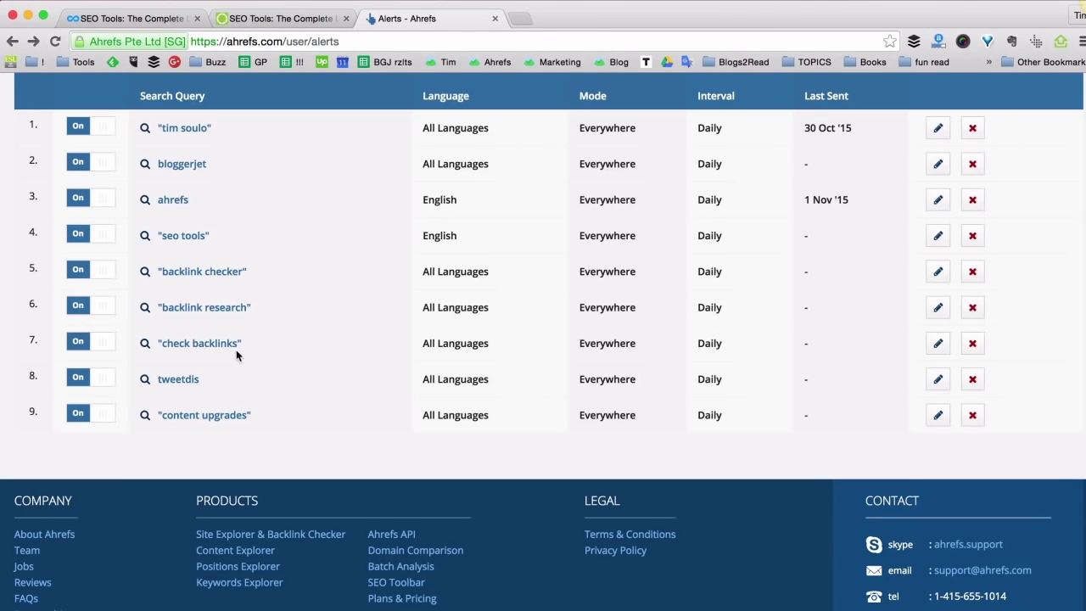
{"action": "scroll", "coordinate": [264, 293], "scroll_direction": "up", "scroll_amount": 1}
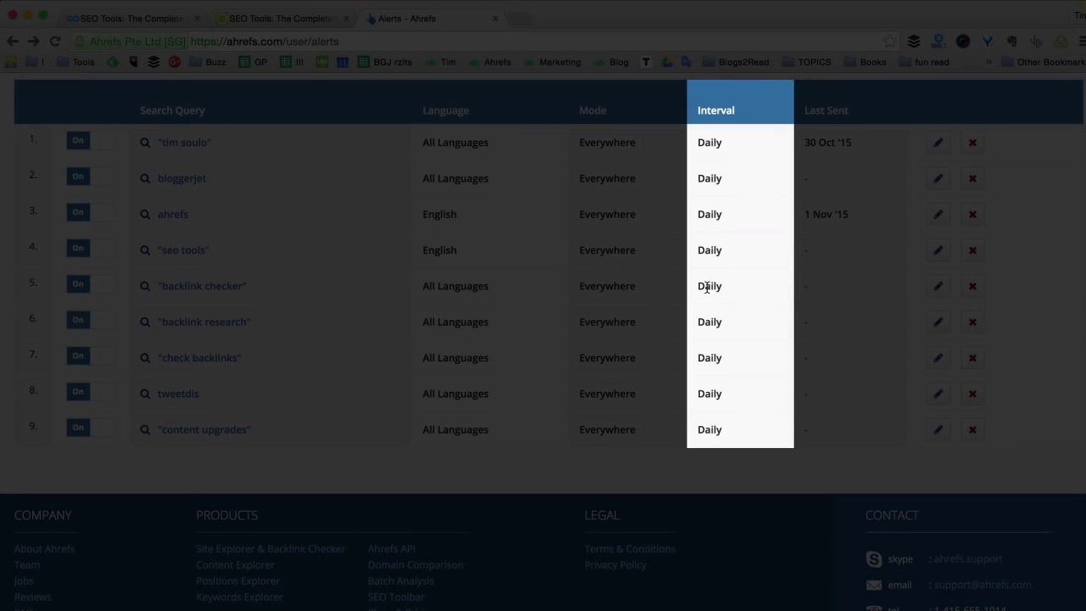
{"action": "double_click", "coordinate": [706, 288]}
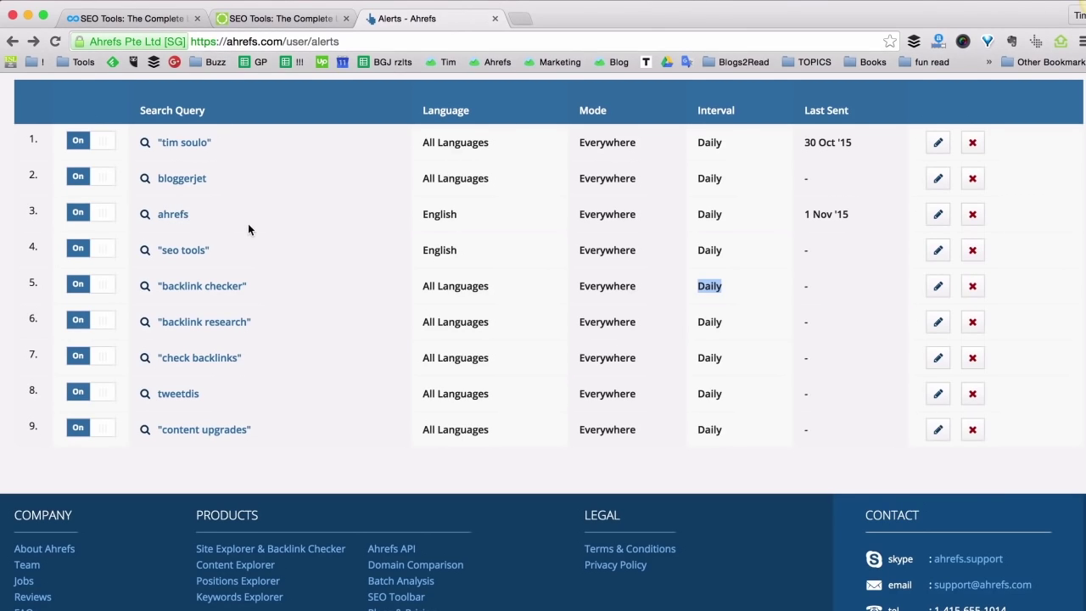
Step: Switch to the Gmail message with new results for "ahrefs" and open "A Definitive List of the 50 Best SEO Tools" in a new tab
{"action": "key", "text": "super+grave"}
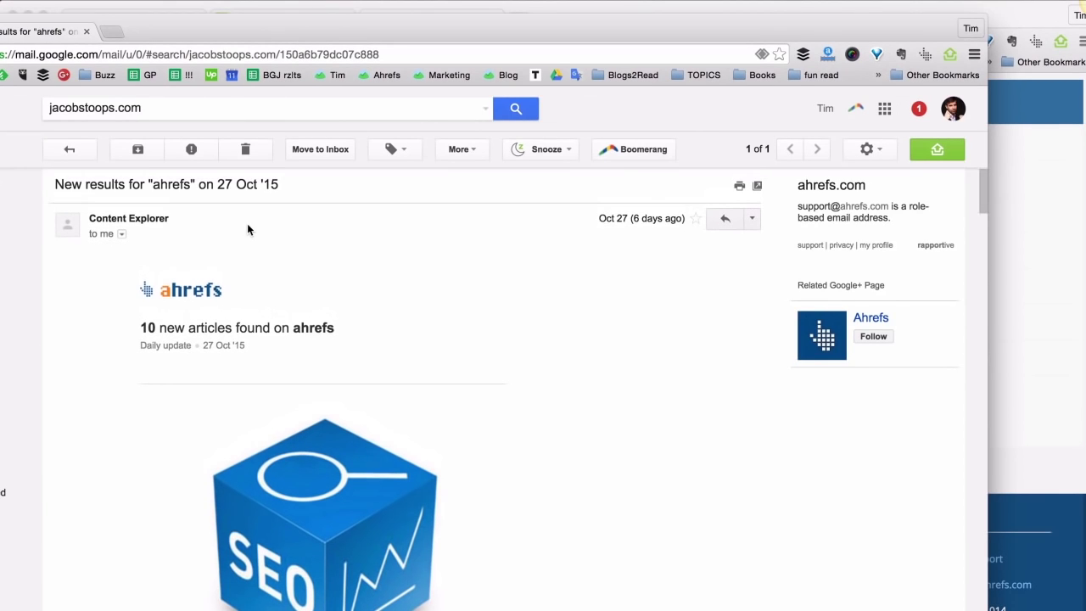
{"action": "scroll", "coordinate": [196, 328], "scroll_direction": "down", "scroll_amount": 15}
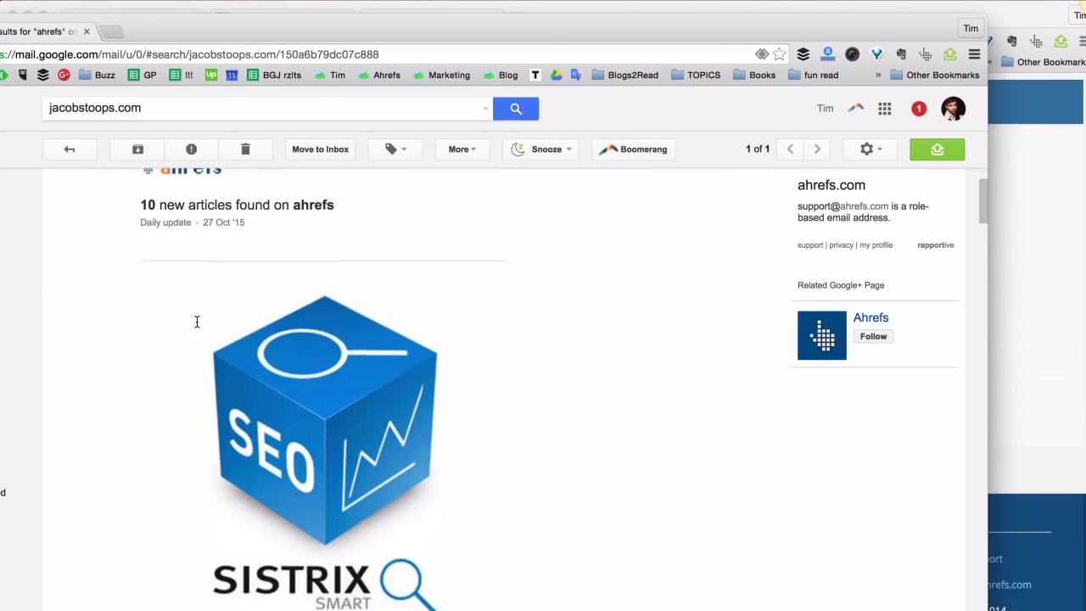
{"action": "scroll", "coordinate": [196, 327], "scroll_direction": "down", "scroll_amount": 15}
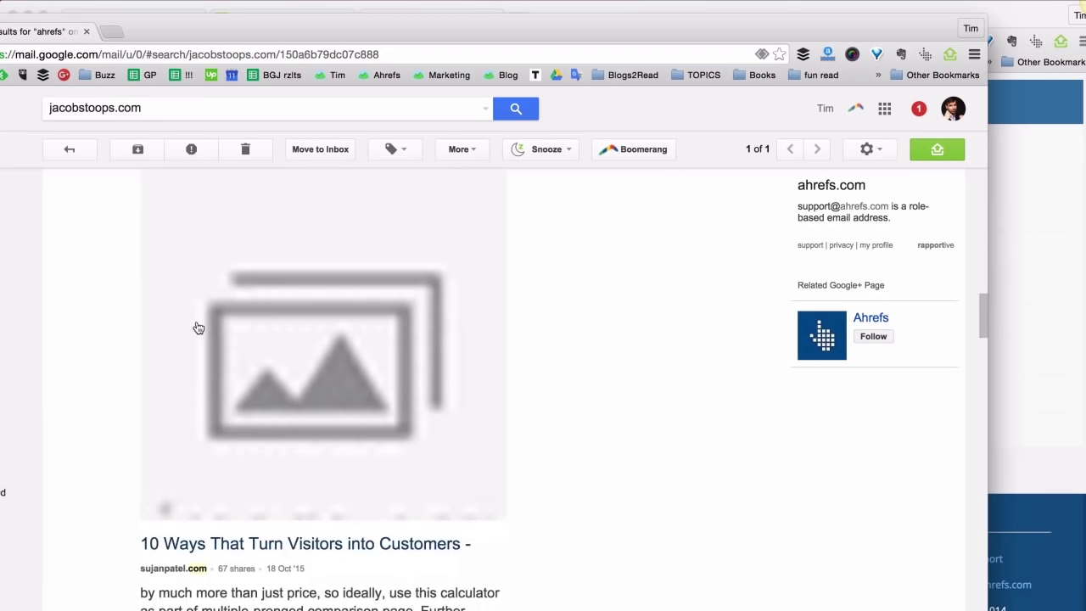
{"action": "scroll", "coordinate": [196, 327], "scroll_direction": "down", "scroll_amount": 15}
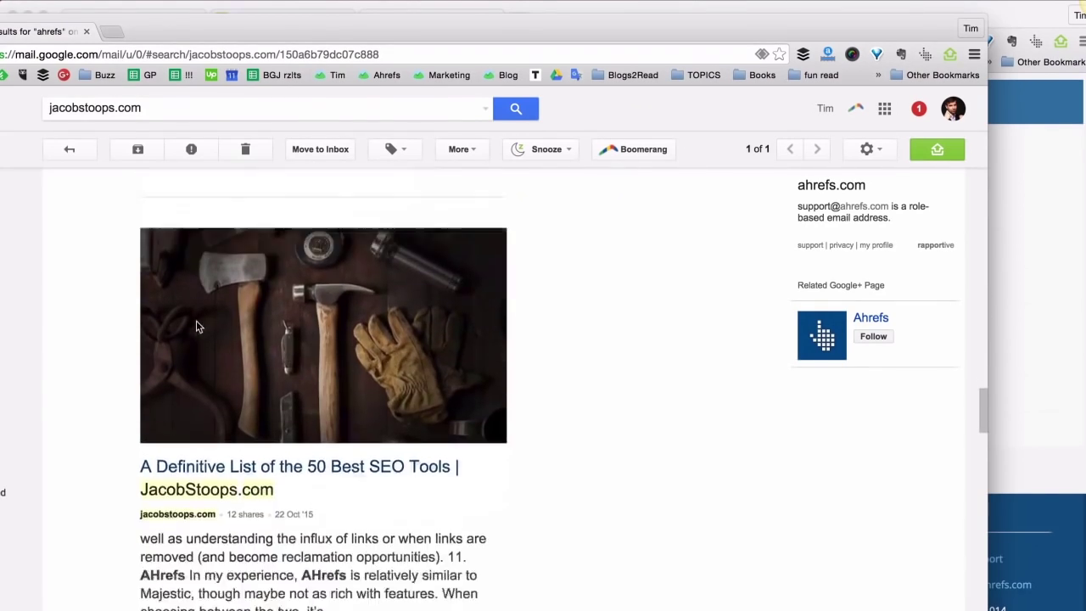
{"action": "right_click", "coordinate": [253, 263]}
{"action": "left_click", "coordinate": [288, 268]}
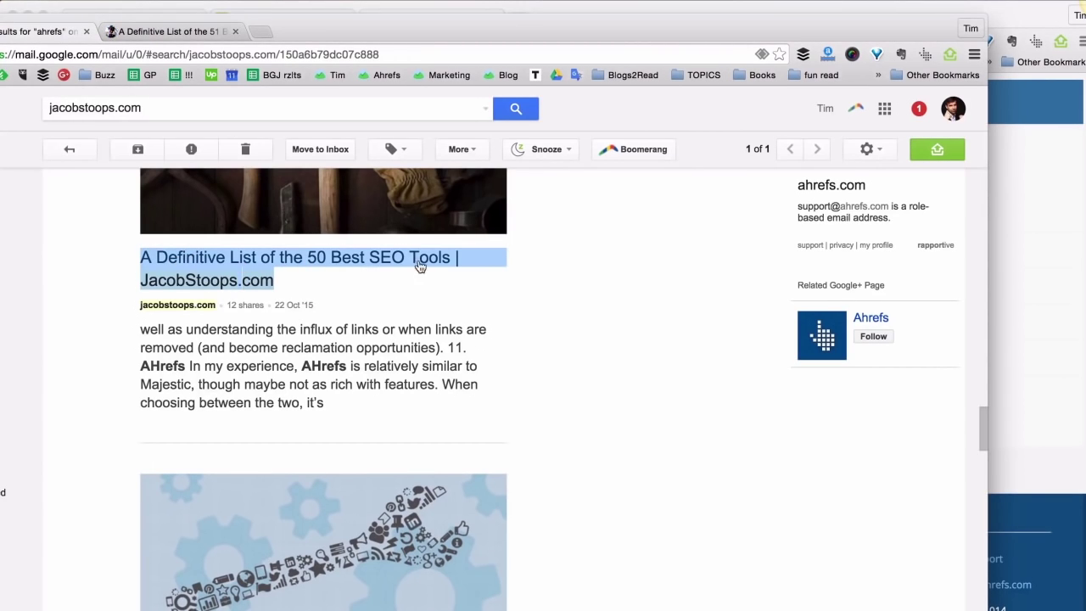
Step: Switch to the opened SEO tools article and find its AHrefs entry by searching the page for "ahre"
{"action": "left_click", "coordinate": [160, 34]}
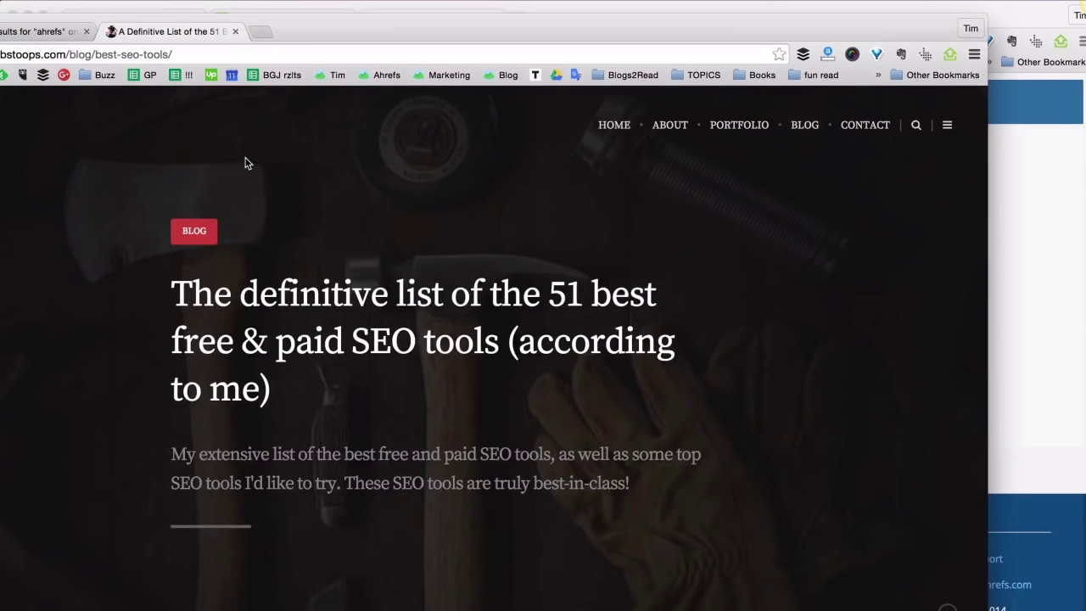
{"action": "scroll", "coordinate": [244, 162], "scroll_direction": "down", "scroll_amount": 5}
{"action": "key", "text": "super+f"}
{"action": "type", "text": "ahre"}
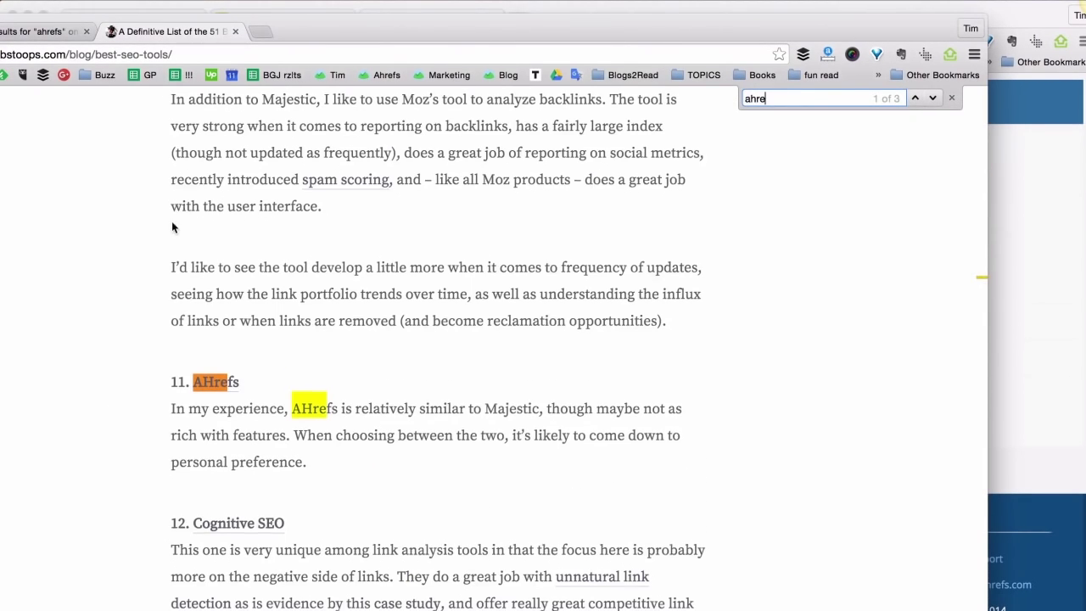
{"action": "scroll", "coordinate": [172, 221], "scroll_direction": "down", "scroll_amount": 4}
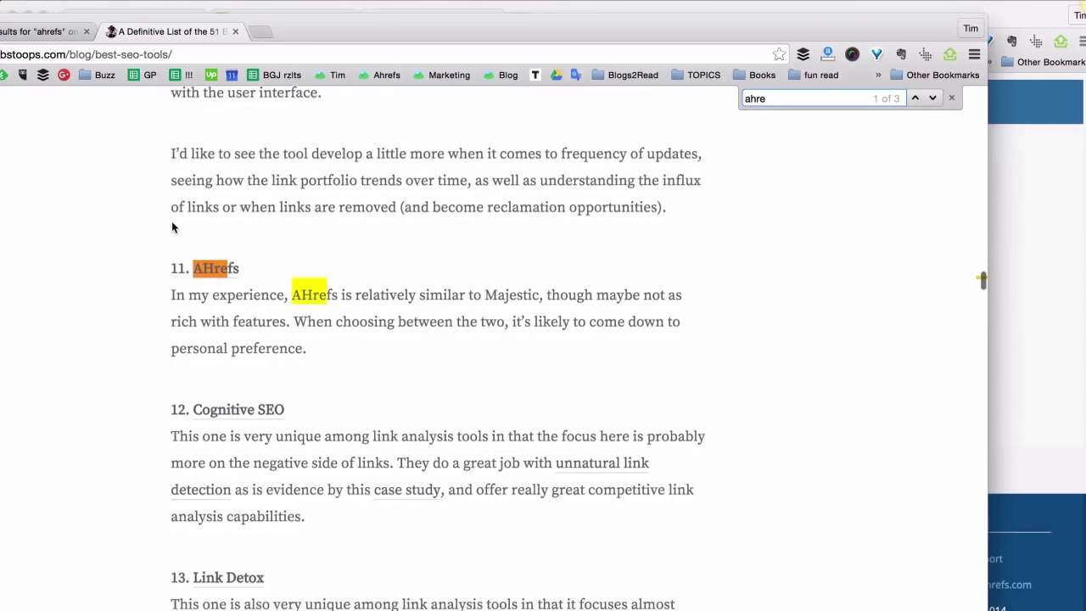
{"action": "left_click", "coordinate": [951, 98]}
Step: Read the AHrefs description under entry 11, highlighting the comparison with Majestic, the remark about features and the whole paragraph
{"action": "left_click_drag", "start_coordinate": [170, 253], "coordinate": [452, 246]}
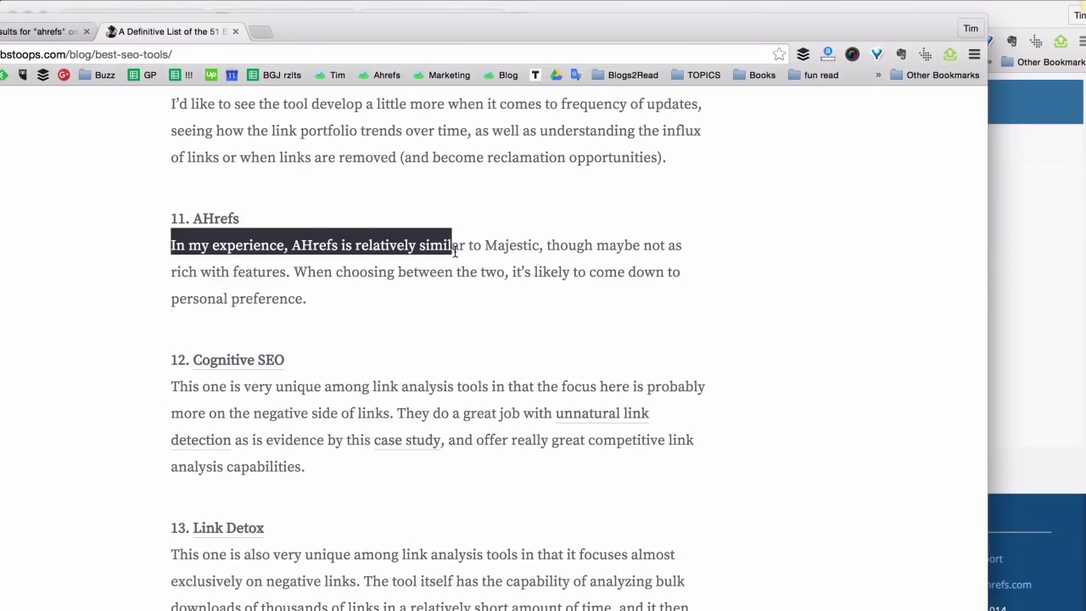
{"action": "double_click", "coordinate": [498, 245]}
{"action": "left_click", "coordinate": [560, 246]}
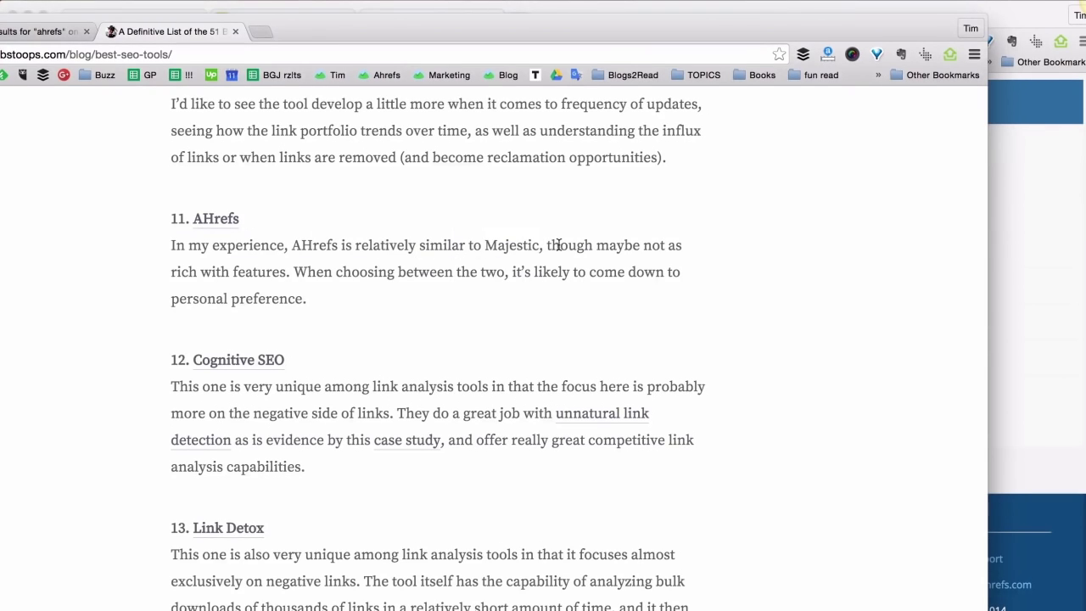
{"action": "left_click_drag", "start_coordinate": [175, 273], "coordinate": [516, 271]}
{"action": "left_click", "coordinate": [550, 272]}
{"action": "left_click_drag", "start_coordinate": [302, 300], "coordinate": [167, 245]}
{"action": "left_click", "coordinate": [236, 260]}
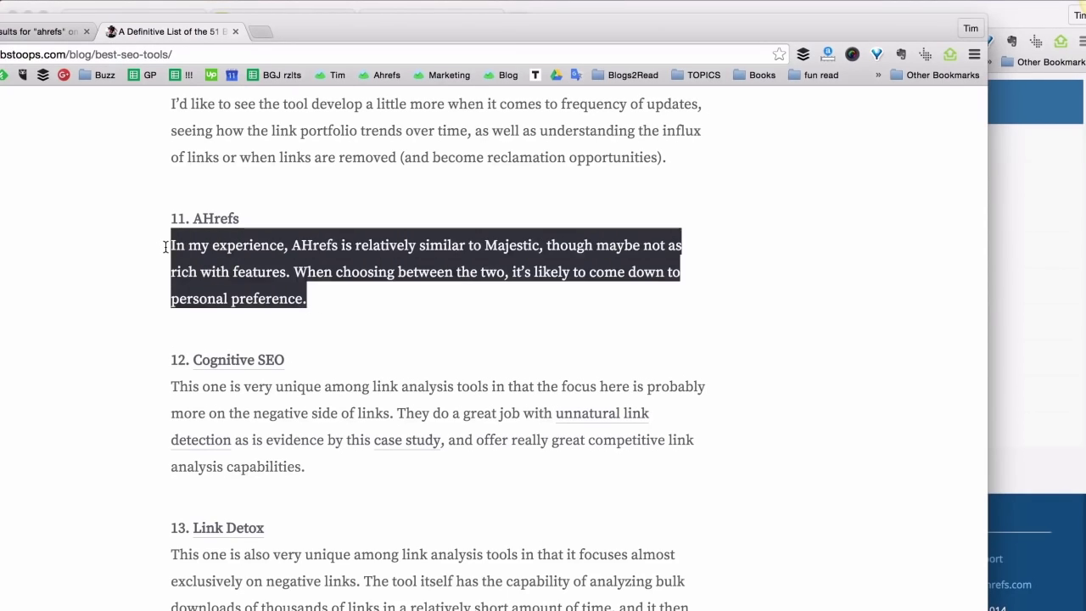
Step: Look through the other tool descriptions above entry 11, such as SEMRush and WebCEO, and return to the AHrefs entry
{"action": "scroll", "coordinate": [165, 243], "scroll_direction": "up", "scroll_amount": 1}
{"action": "scroll", "coordinate": [163, 244], "scroll_direction": "up", "scroll_amount": 10}
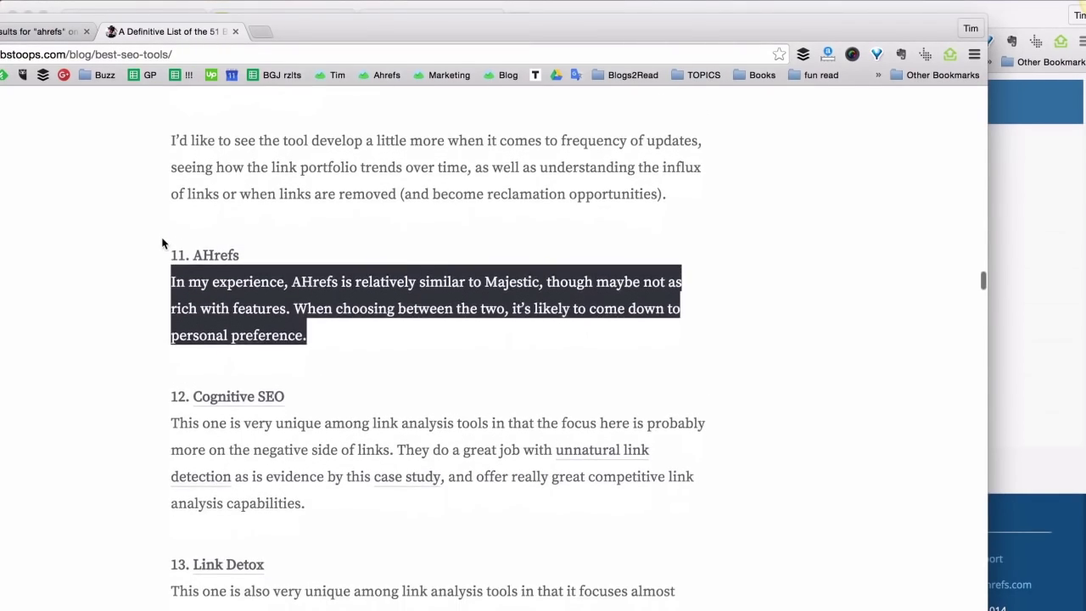
{"action": "scroll", "coordinate": [163, 243], "scroll_direction": "up", "scroll_amount": 12}
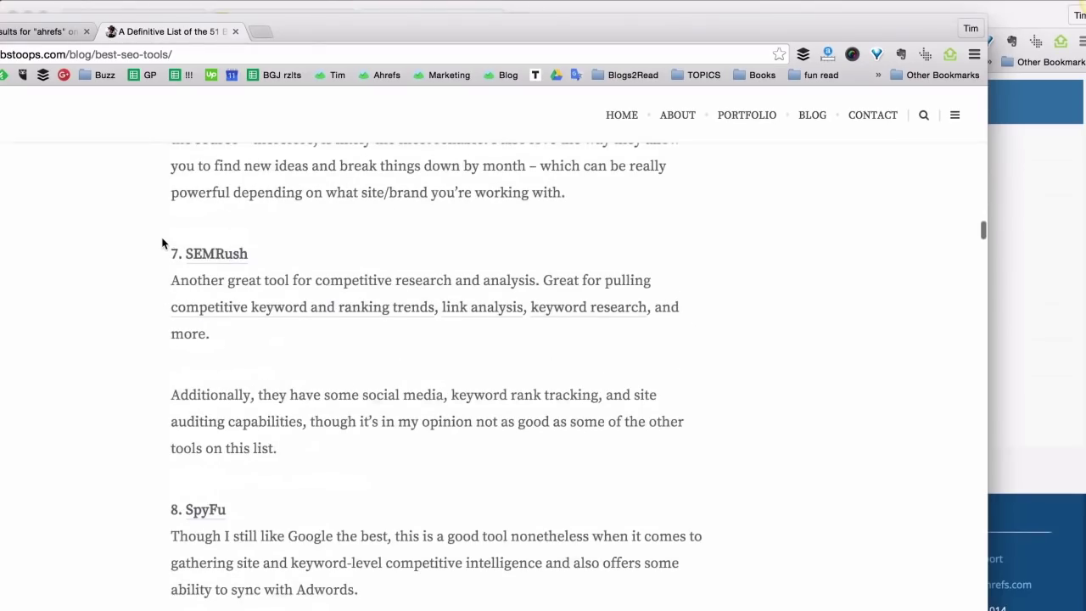
{"action": "scroll", "coordinate": [164, 243], "scroll_direction": "up", "scroll_amount": 5}
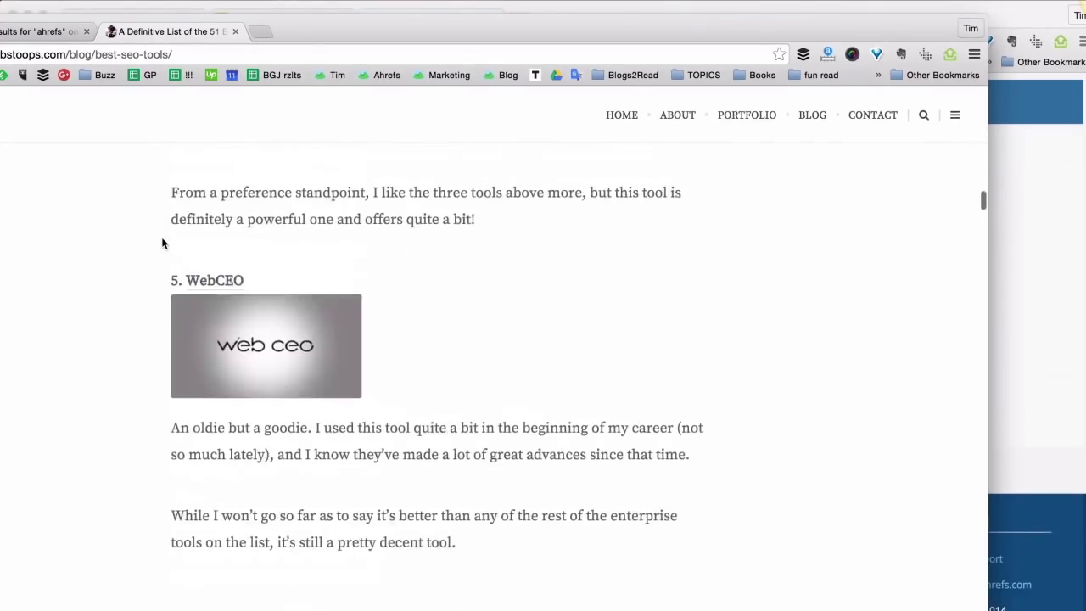
{"action": "scroll", "coordinate": [164, 244], "scroll_direction": "down", "scroll_amount": 15}
{"action": "scroll", "coordinate": [163, 243], "scroll_direction": "down", "scroll_amount": 10}
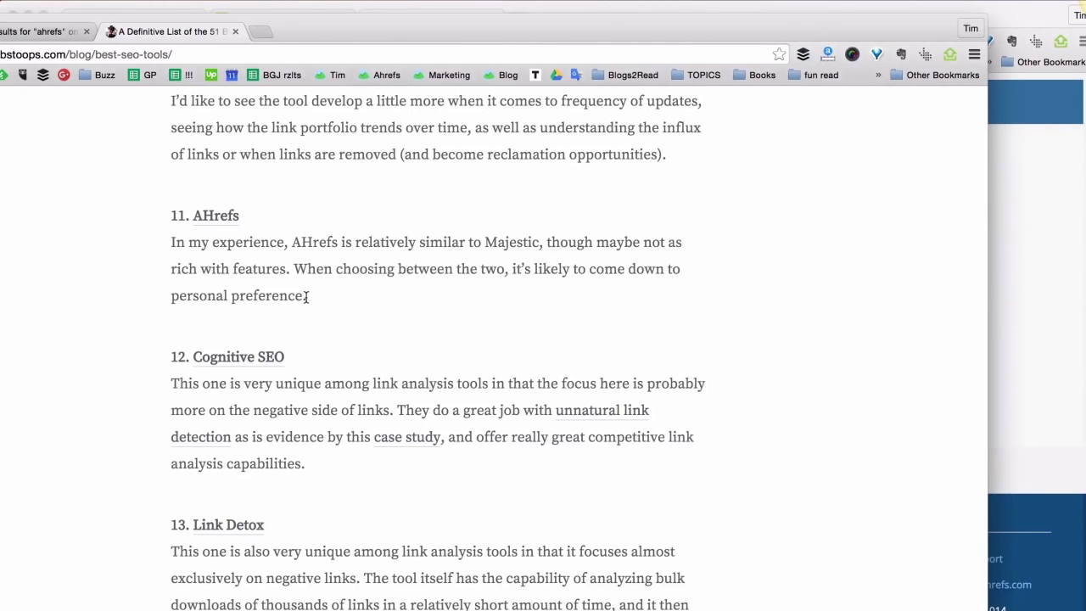
Step: Highlight the complete AHrefs paragraph again, from "In my experience" to "personal preference"
{"action": "left_click_drag", "start_coordinate": [308, 303], "coordinate": [158, 242]}
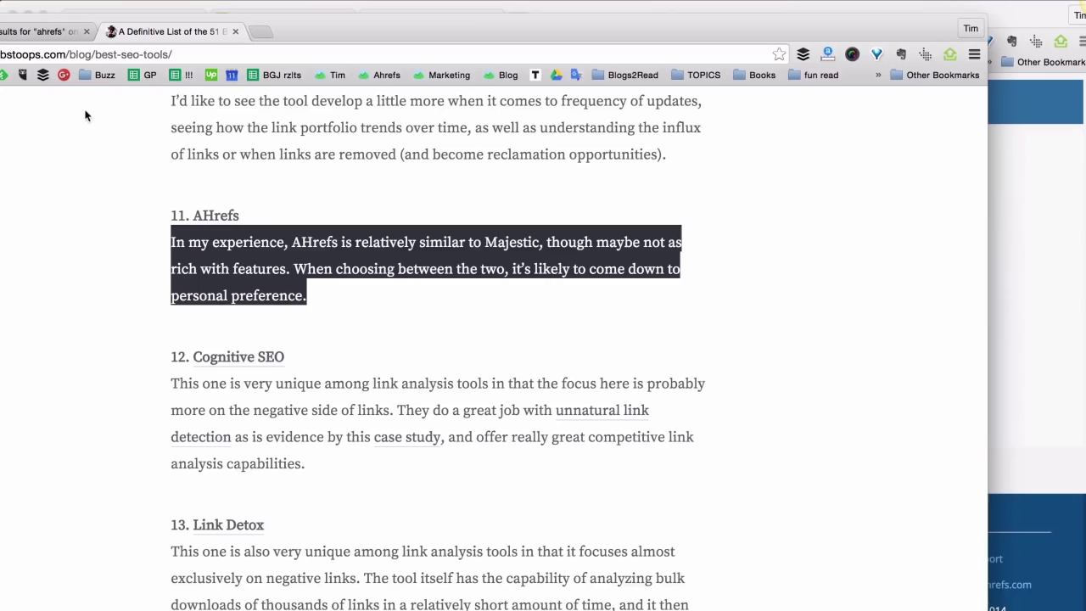
{"action": "left_click", "coordinate": [163, 245]}
{"action": "left_click_drag", "start_coordinate": [169, 245], "coordinate": [312, 295]}
{"action": "left_click", "coordinate": [347, 307]}
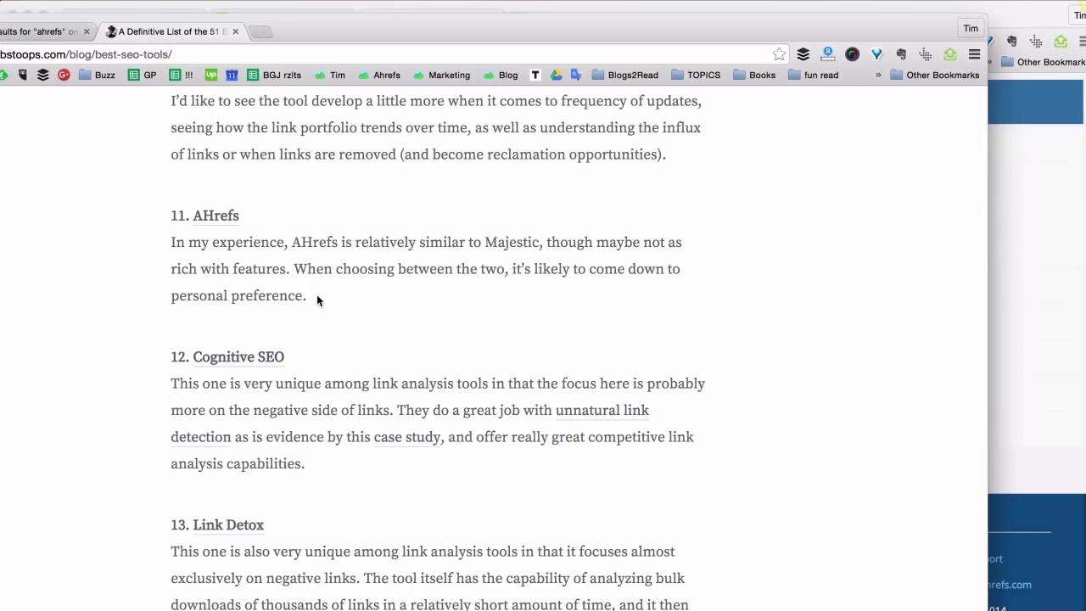
{"action": "left_click_drag", "start_coordinate": [317, 294], "coordinate": [156, 245]}
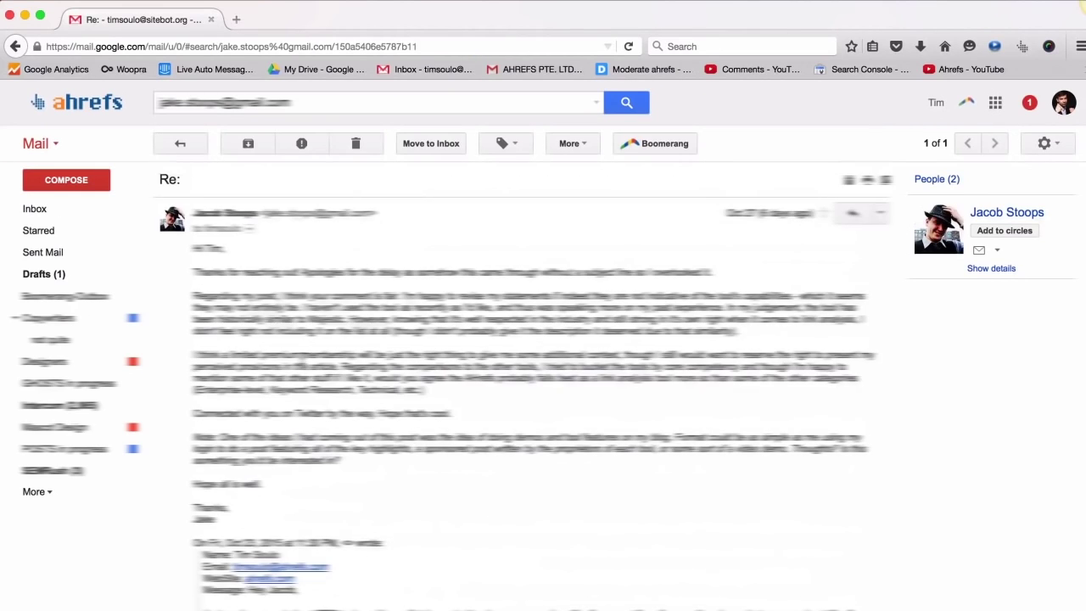
Step: Read the article author's email reply in Gmail and look over the search queries in the Ahrefs Content Alerts list
{"action": "scroll", "coordinate": [524, 386], "scroll_direction": "down", "scroll_amount": 10}
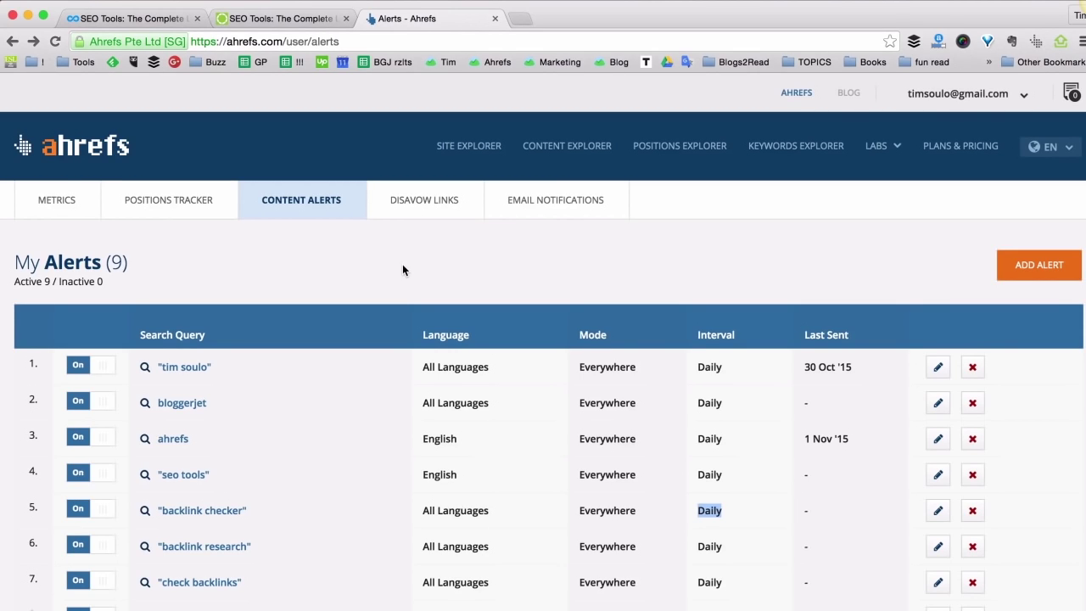
{"action": "scroll", "coordinate": [301, 254], "scroll_direction": "down", "scroll_amount": 1}
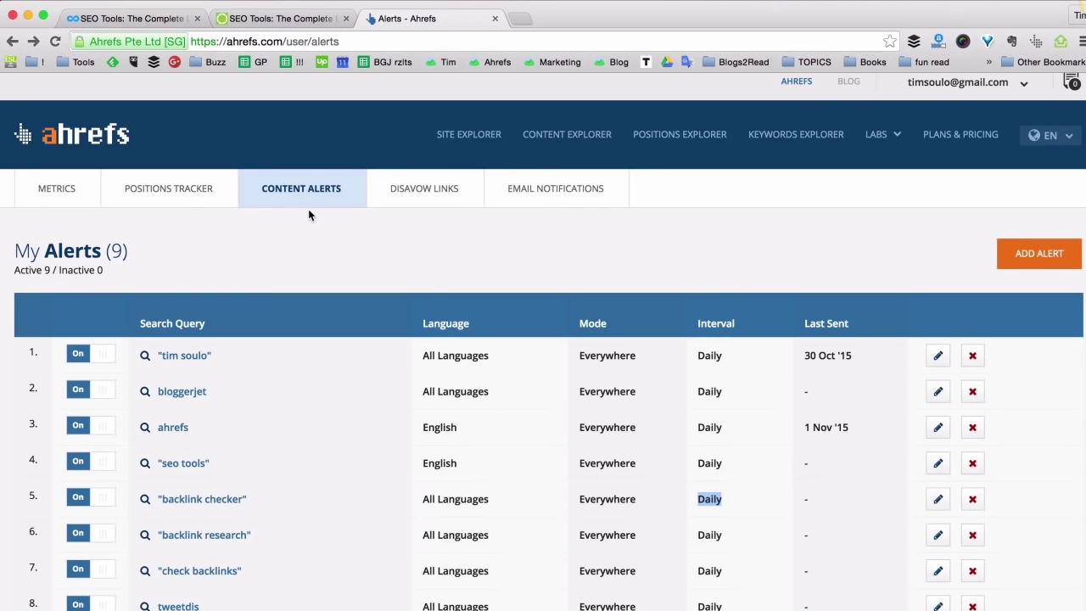
{"action": "scroll", "coordinate": [273, 259], "scroll_direction": "down", "scroll_amount": 5}
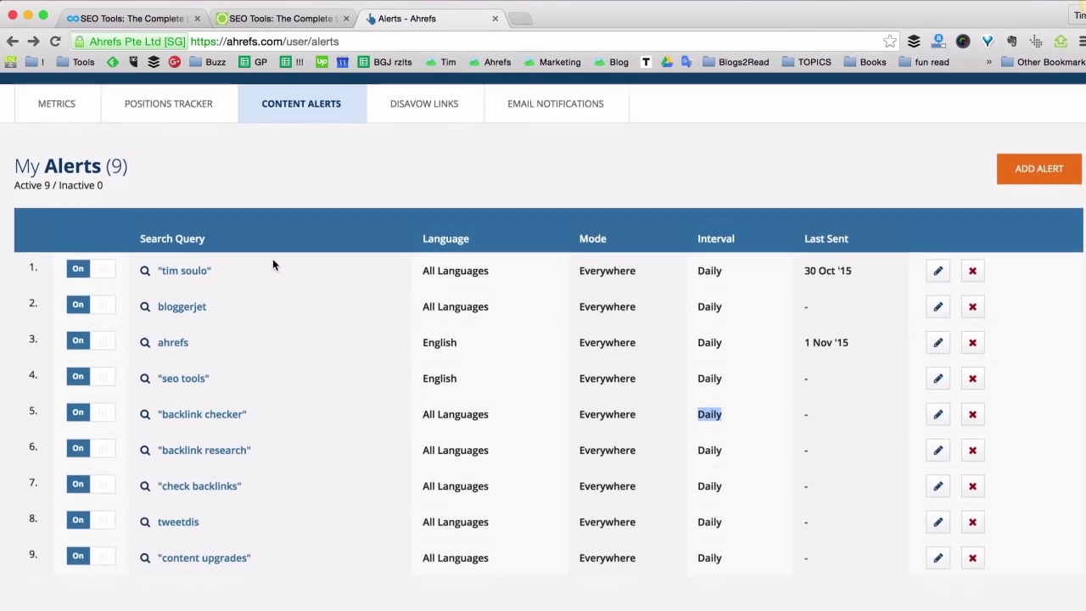
{"action": "scroll", "coordinate": [229, 239], "scroll_direction": "up", "scroll_amount": 4}
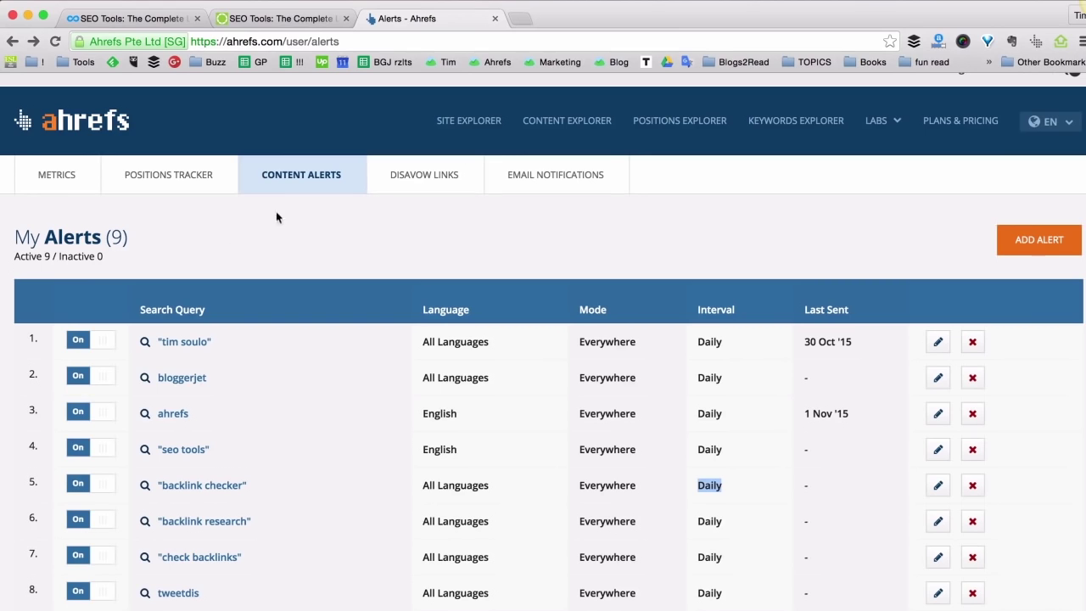
Step: Search Google for "google alerts" in a new tab and open the Google Alerts page showing the saved alerts
{"action": "left_click", "coordinate": [525, 19]}
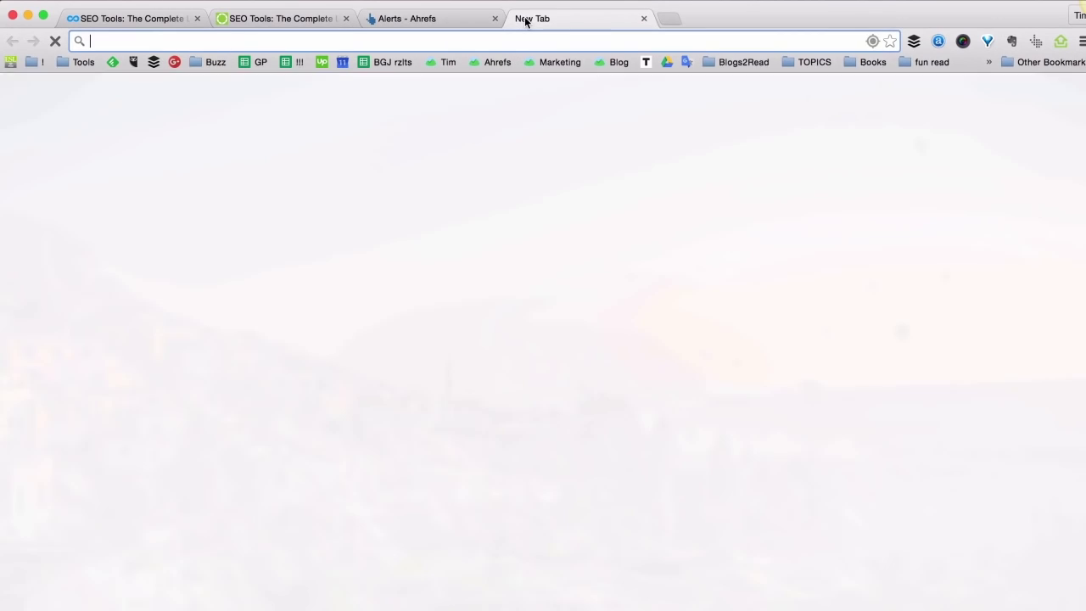
{"action": "type", "text": "google"}
{"action": "key", "text": "Return"}
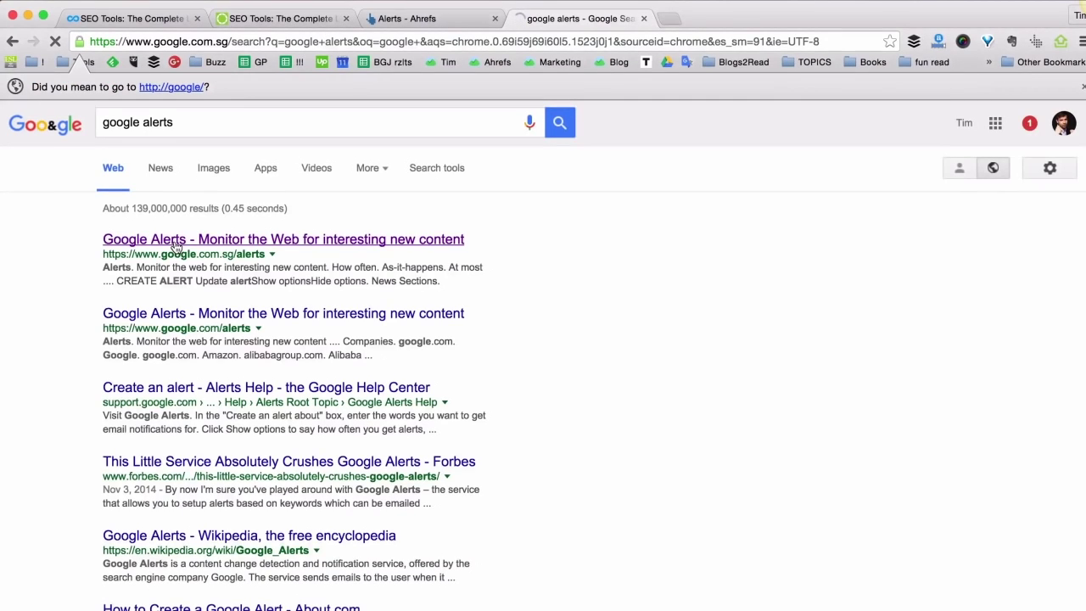
{"action": "left_click", "coordinate": [175, 243]}
{"action": "scroll", "coordinate": [177, 248], "scroll_direction": "down", "scroll_amount": 2}
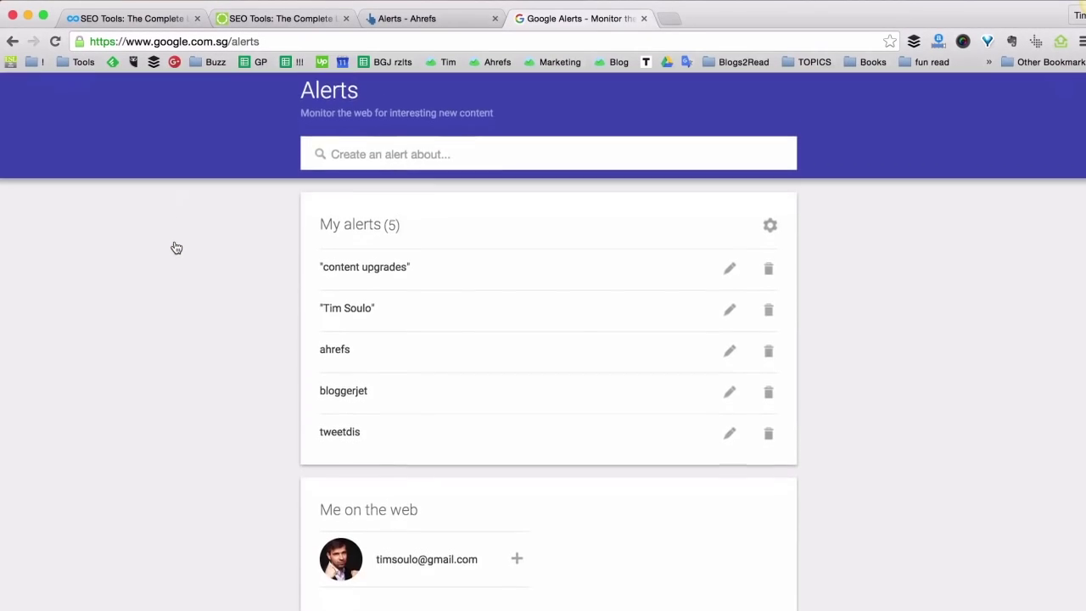
{"action": "scroll", "coordinate": [177, 248], "scroll_direction": "up", "scroll_amount": 2}
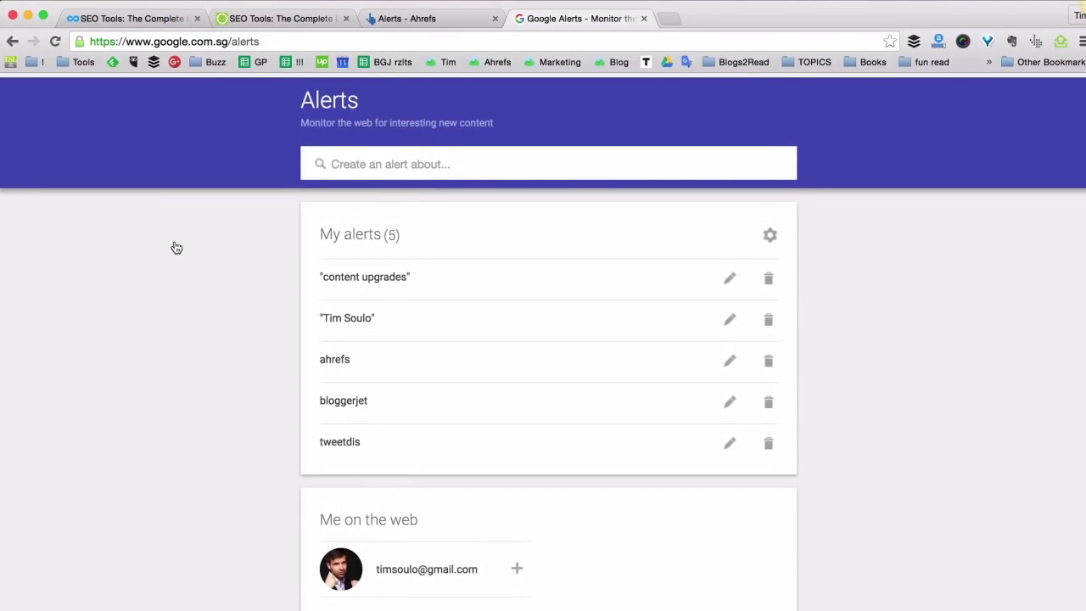